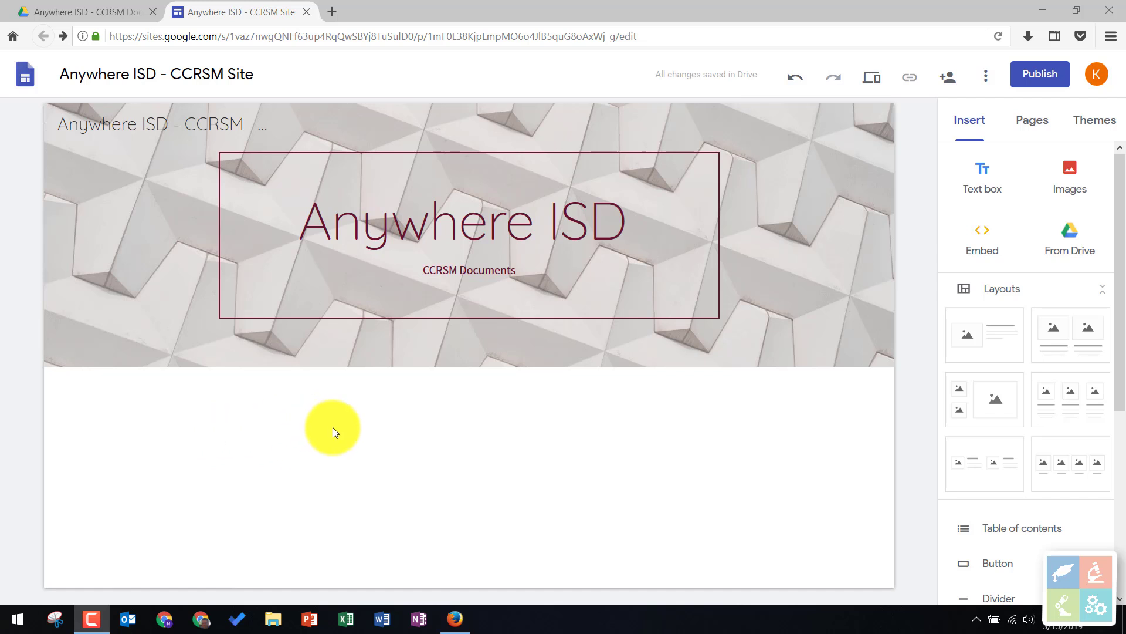
- Add a text box below the page header containing "Welcome!"
double_click(125, 413)
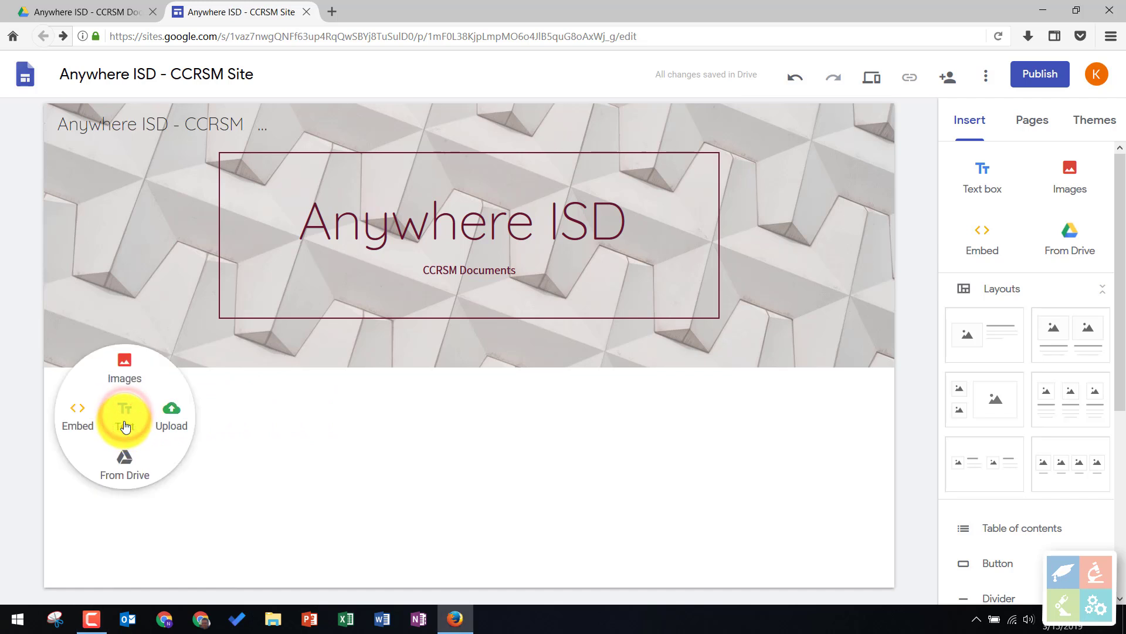
left_click(123, 420)
left_click(168, 397)
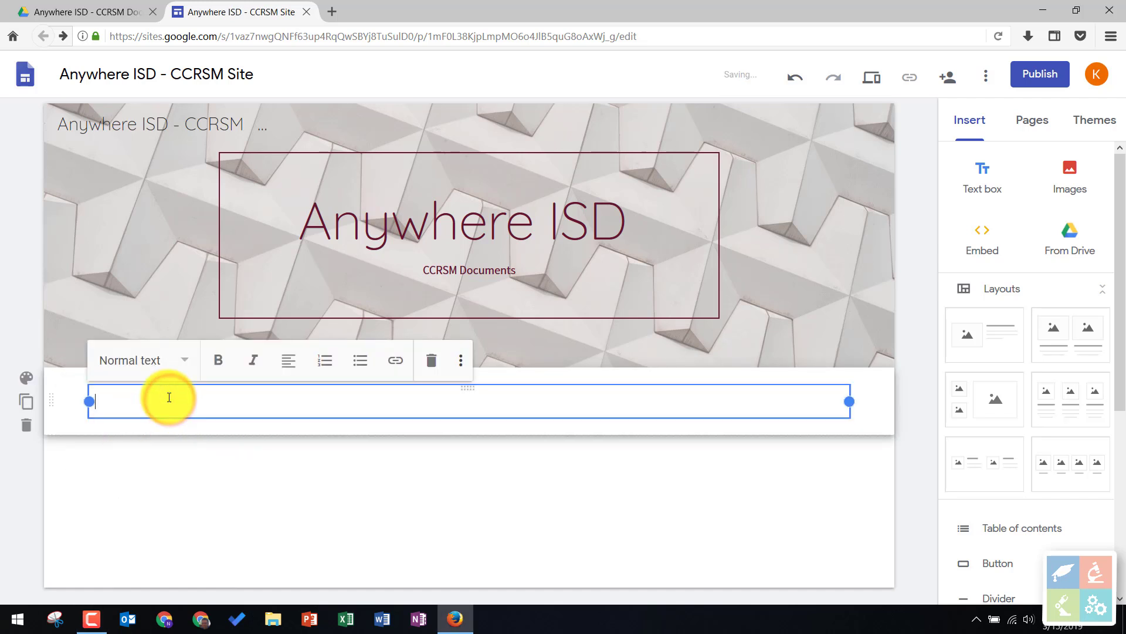
type("Welcome!")
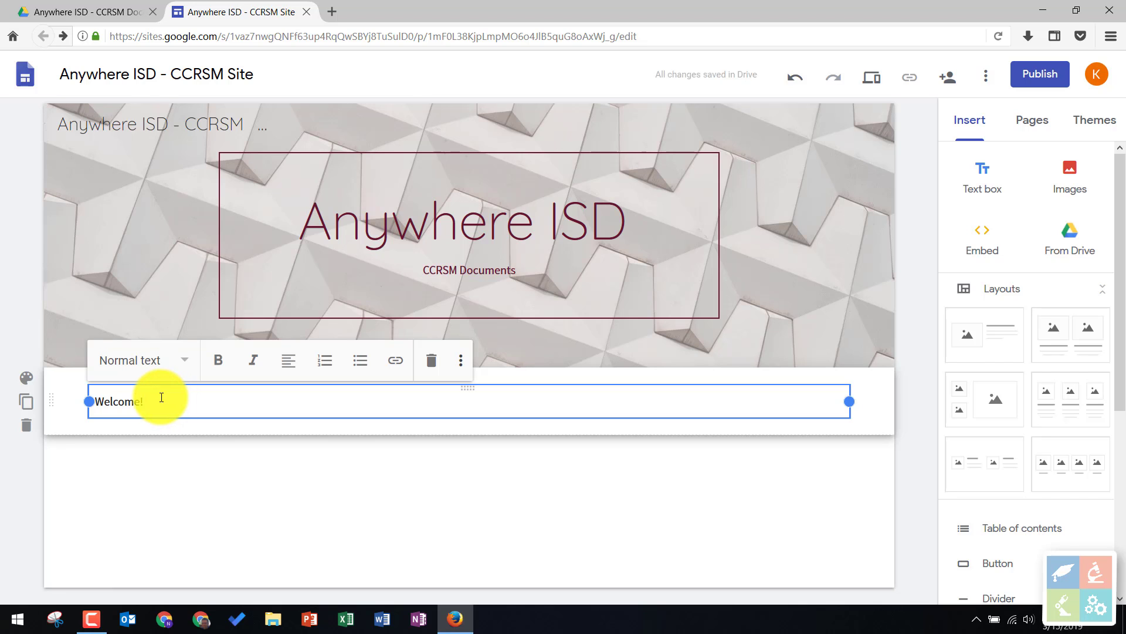
- Apply the Emphasis 2 section style to the "Welcome!" section and format its text as Heading
left_click(26, 378)
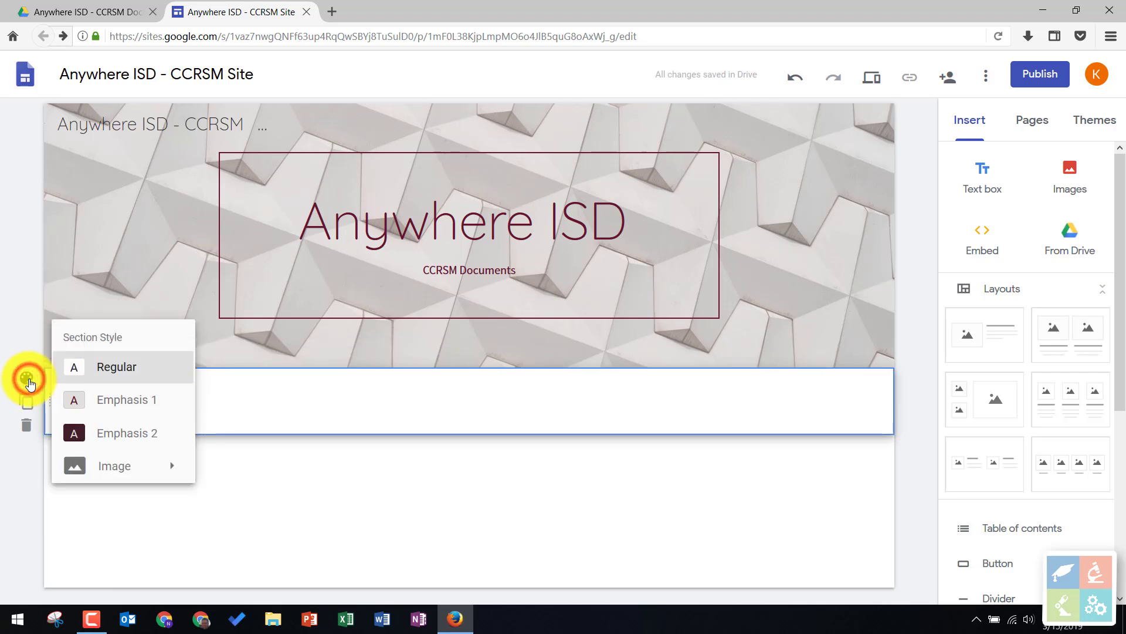
left_click(133, 432)
left_click(254, 406)
left_click_drag(206, 398, 94, 401)
left_click(186, 359)
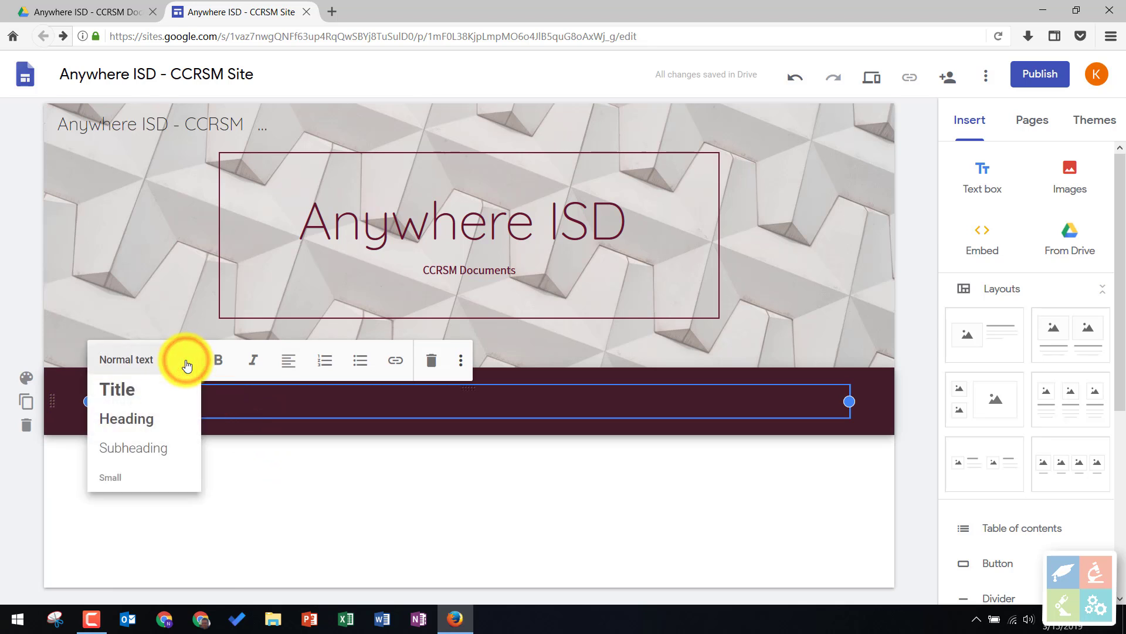
left_click(172, 418)
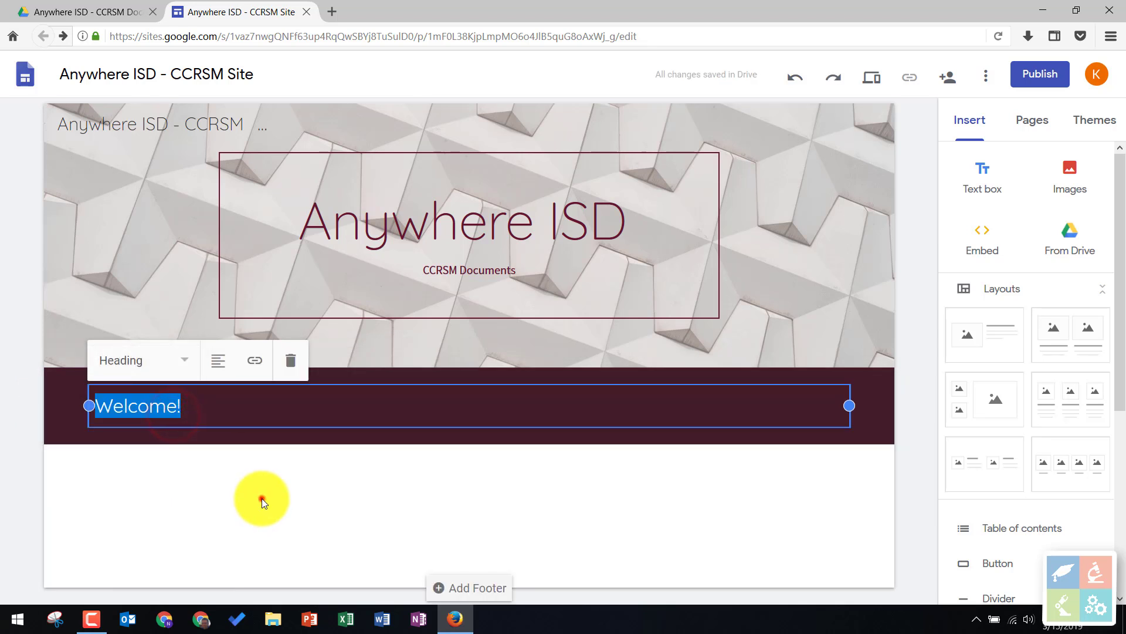
left_click(262, 498)
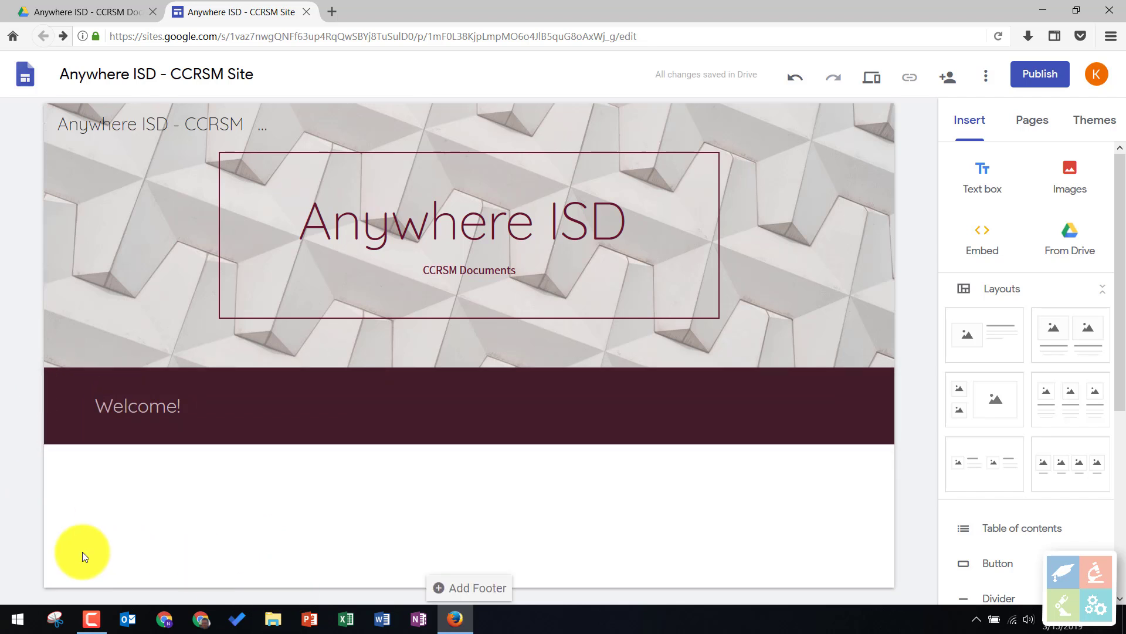
- Add a text box below the welcome banner reading "Welcome to Anywhere ISD's CCRSM document website."
double_click(159, 477)
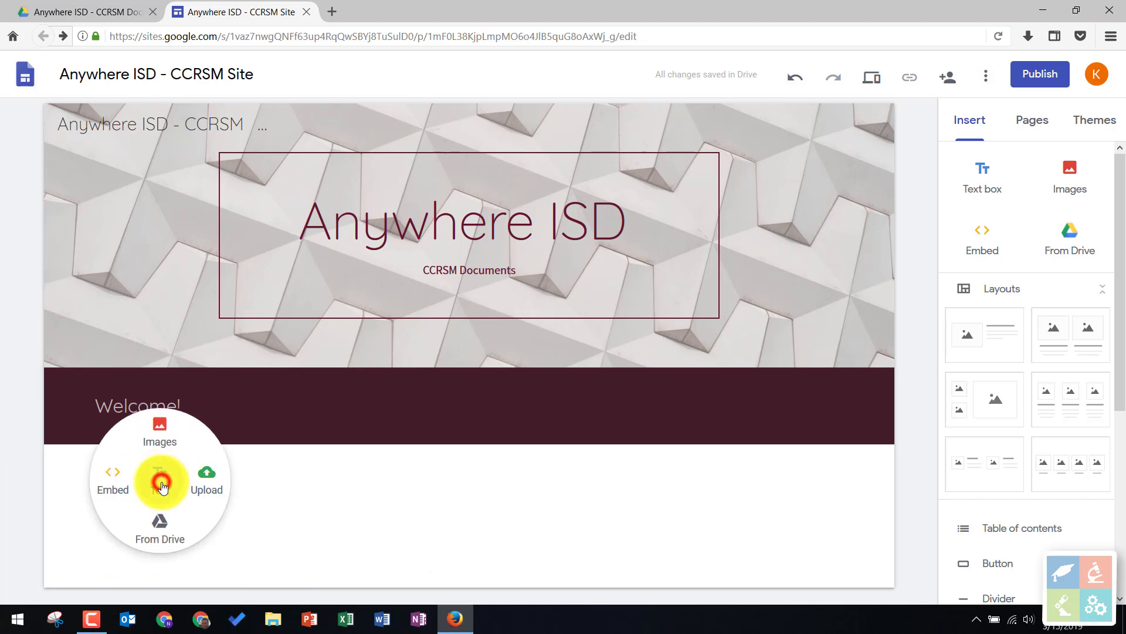
left_click(161, 484)
left_click(180, 433)
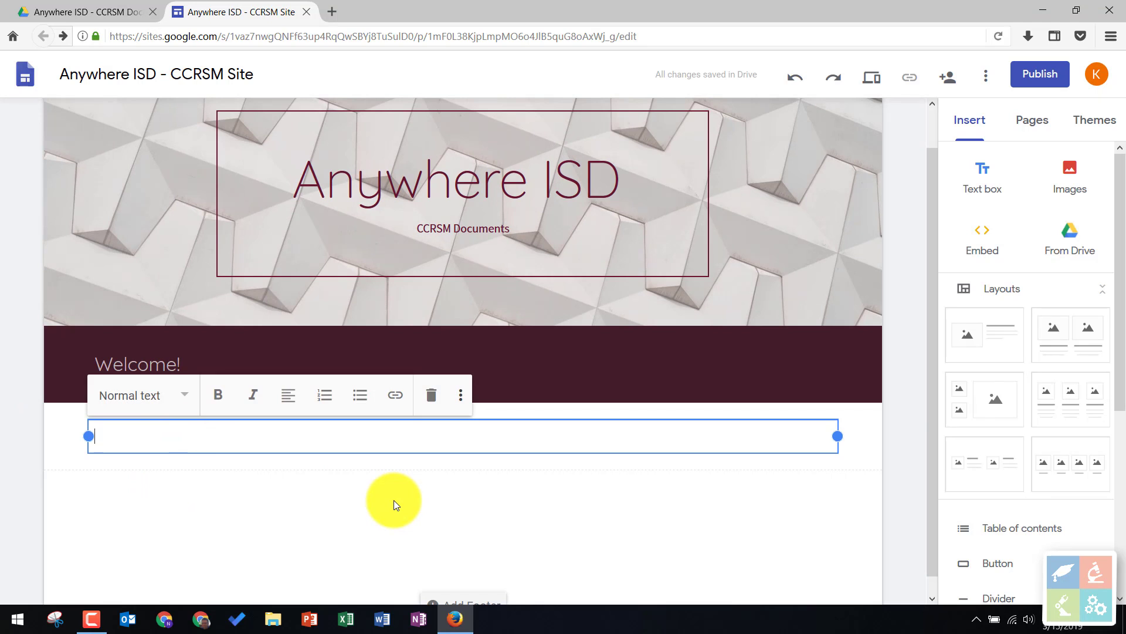
type("Welcome to Anywhere ISD's CCRSM document website.")
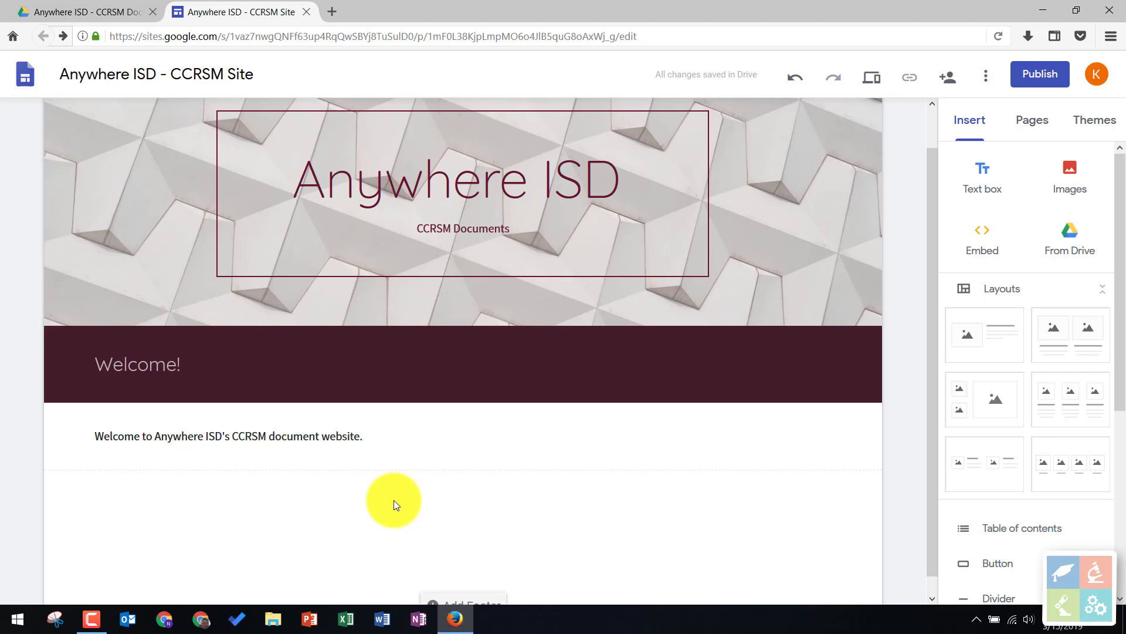
scroll(431, 497, "up", 1)
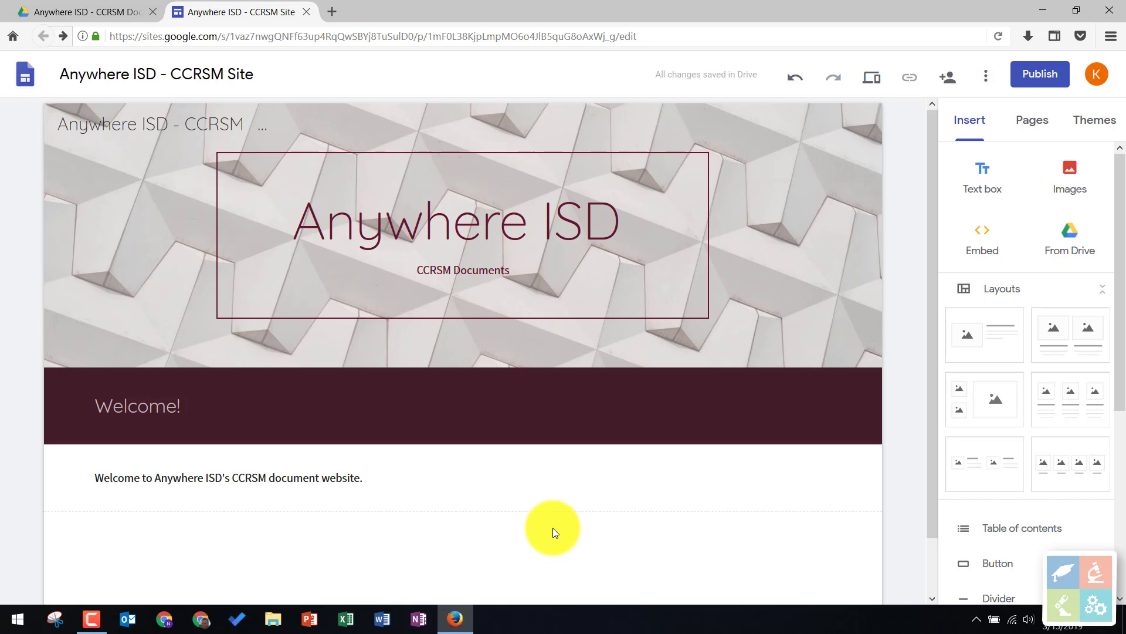
- Create a new page named "Target Population" and check the site navigation by going to Home and back to it
left_click(1032, 123)
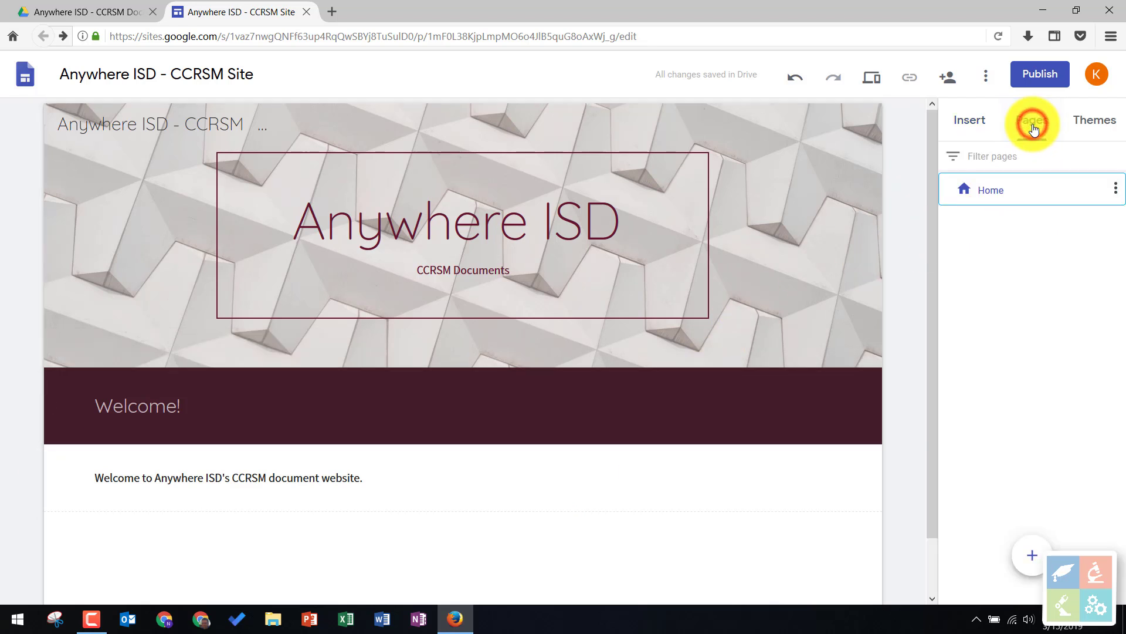
mouse_move(1032, 565)
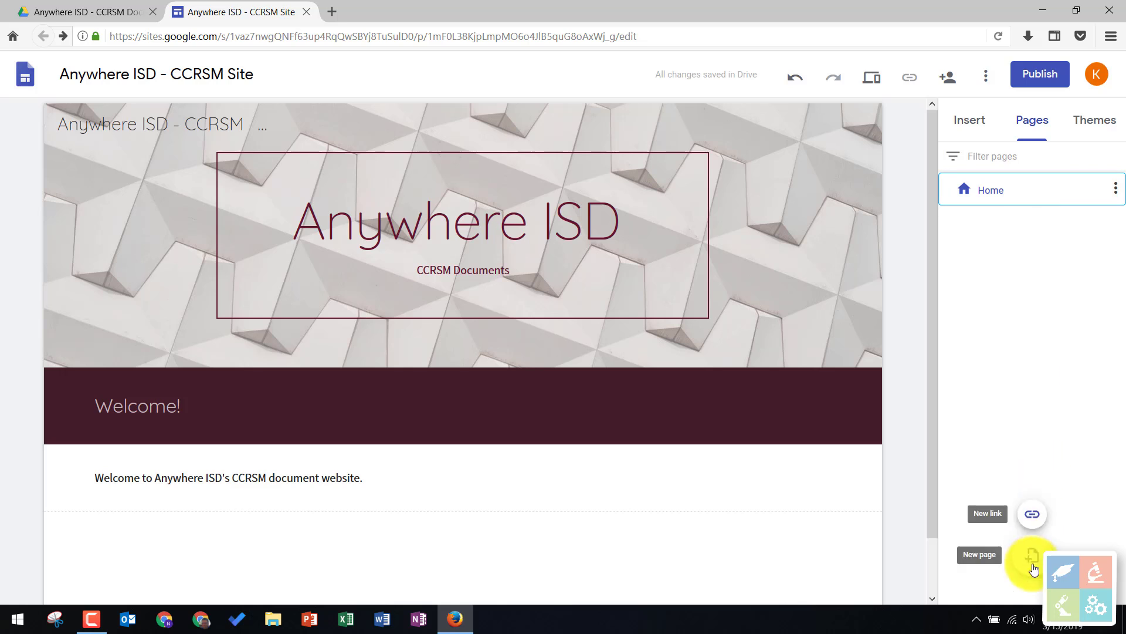
left_click(1033, 563)
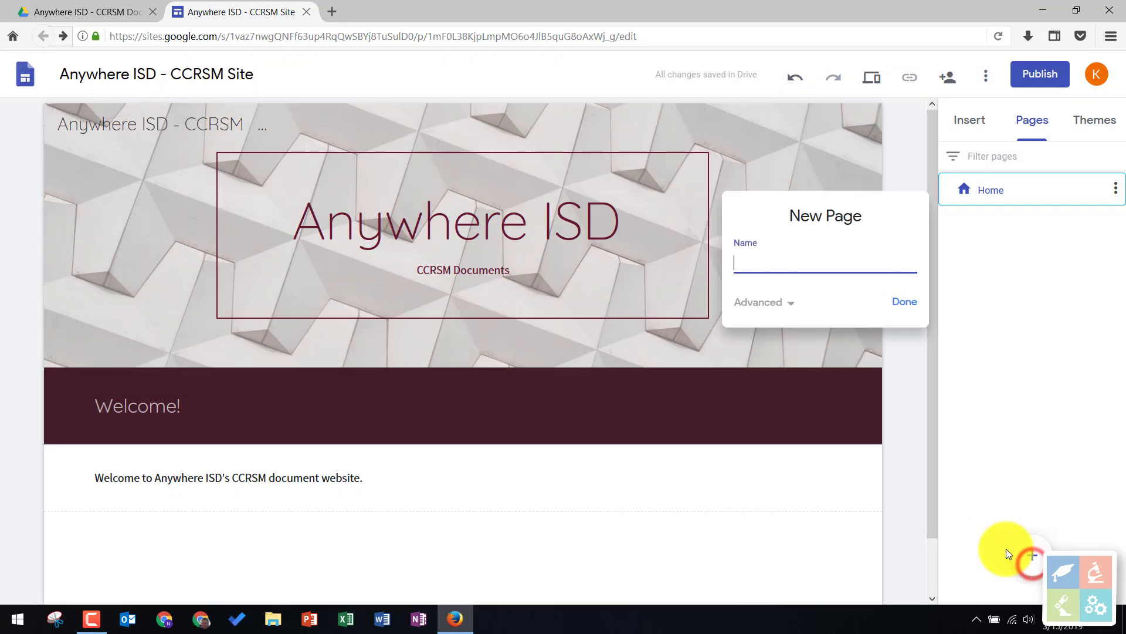
left_click(779, 262)
type("Targ")
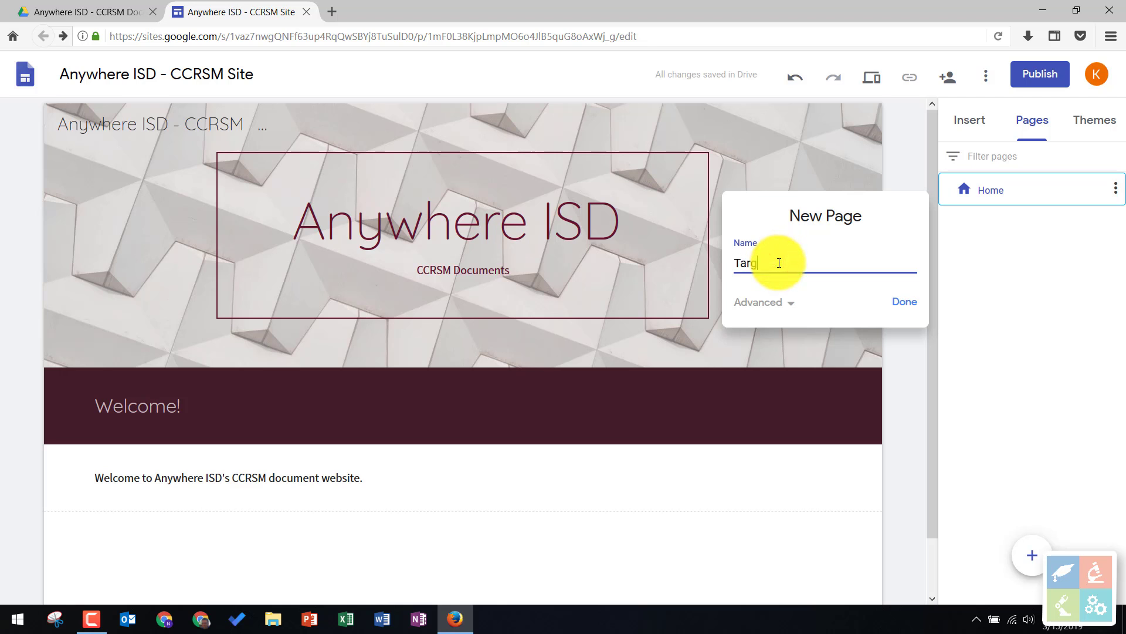
type("et Population")
left_click(901, 302)
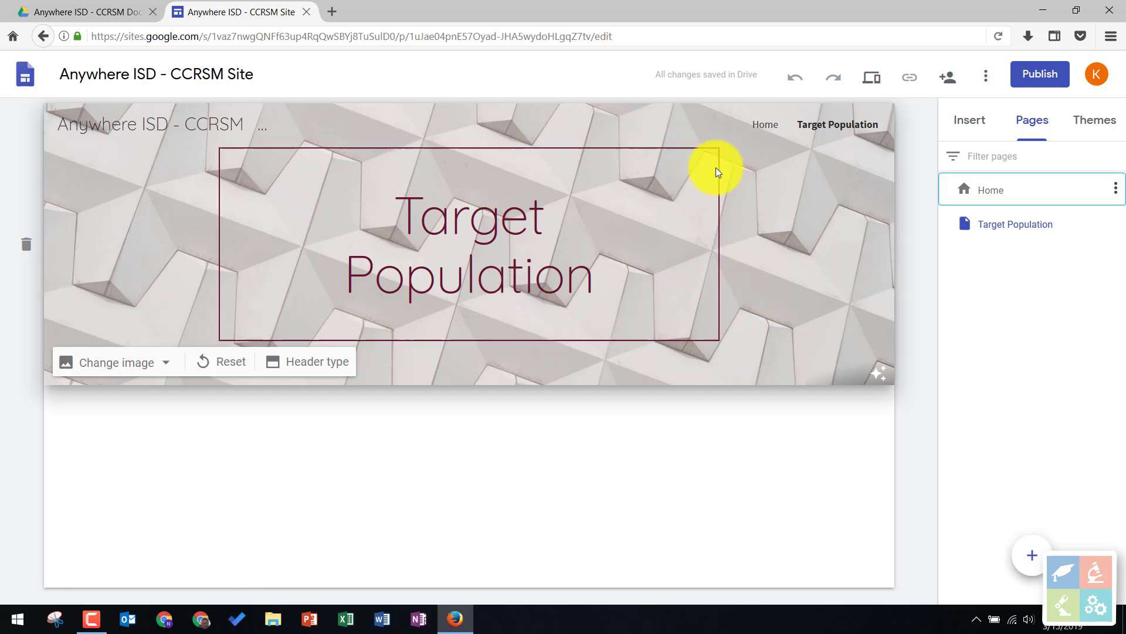
left_click(769, 129)
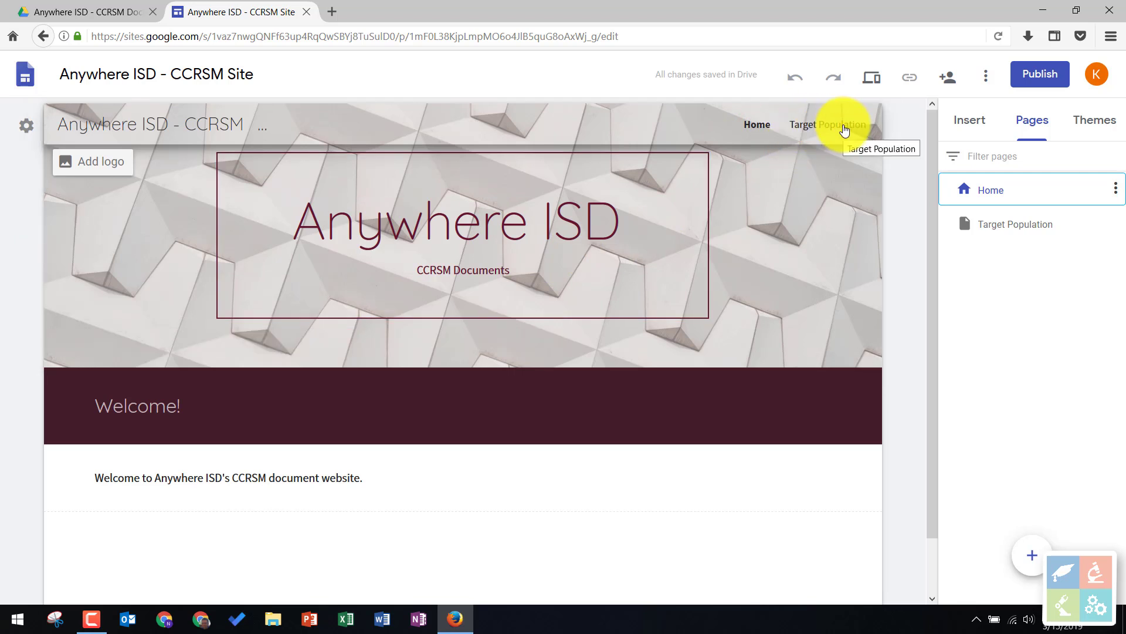
left_click(842, 126)
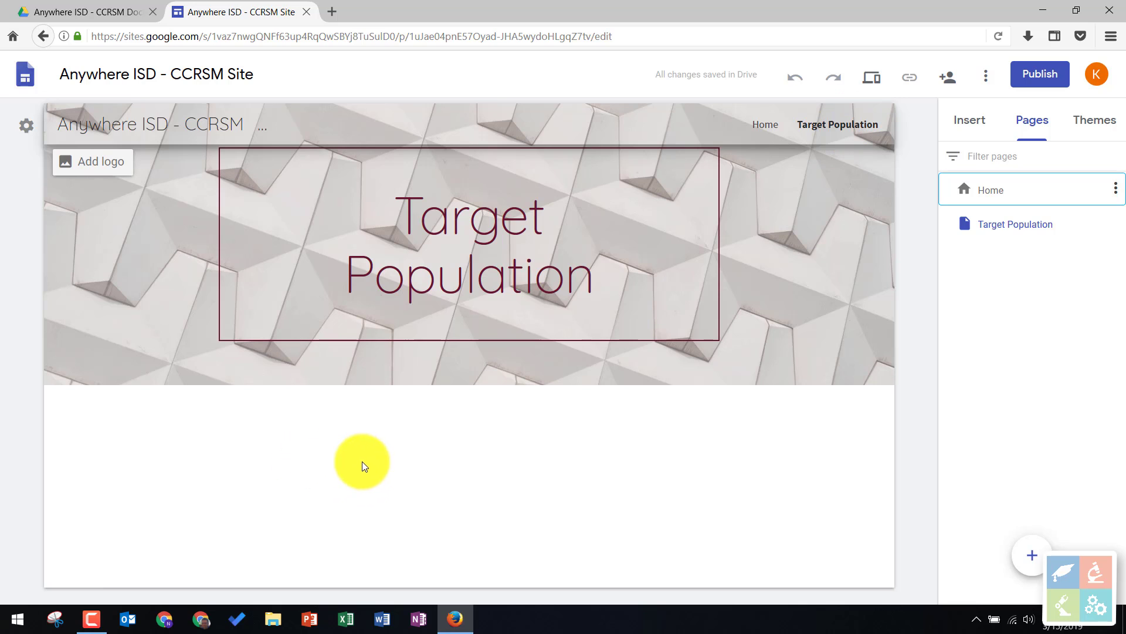
- Add a text box below the Target Population header reading "Admission Policy and Enrollment Application"
double_click(163, 419)
left_click(163, 418)
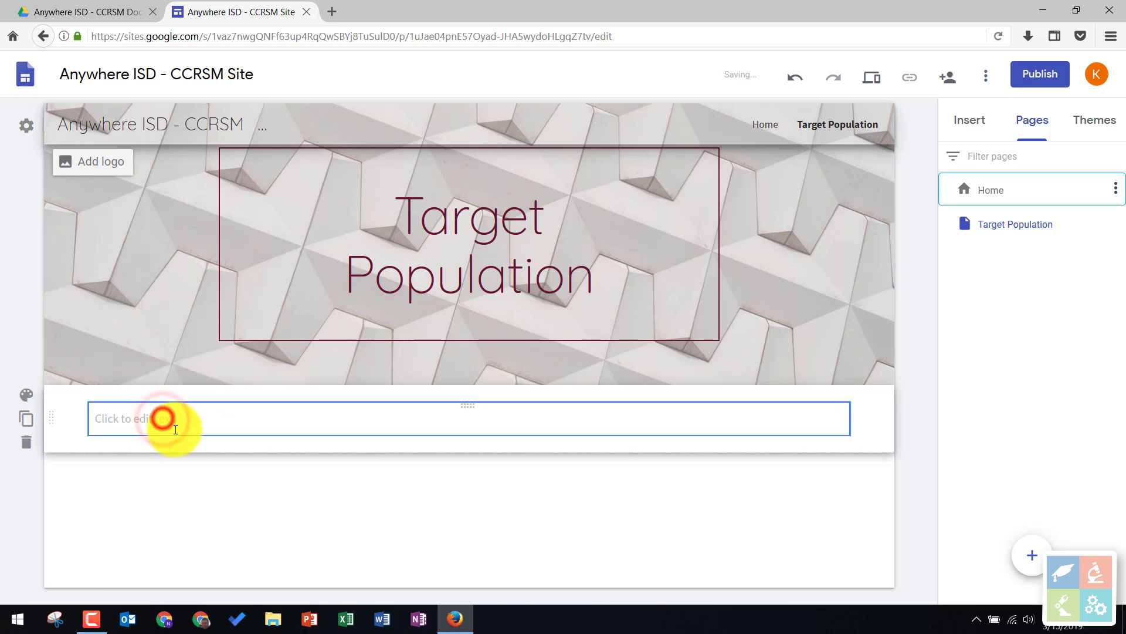
type("Adm")
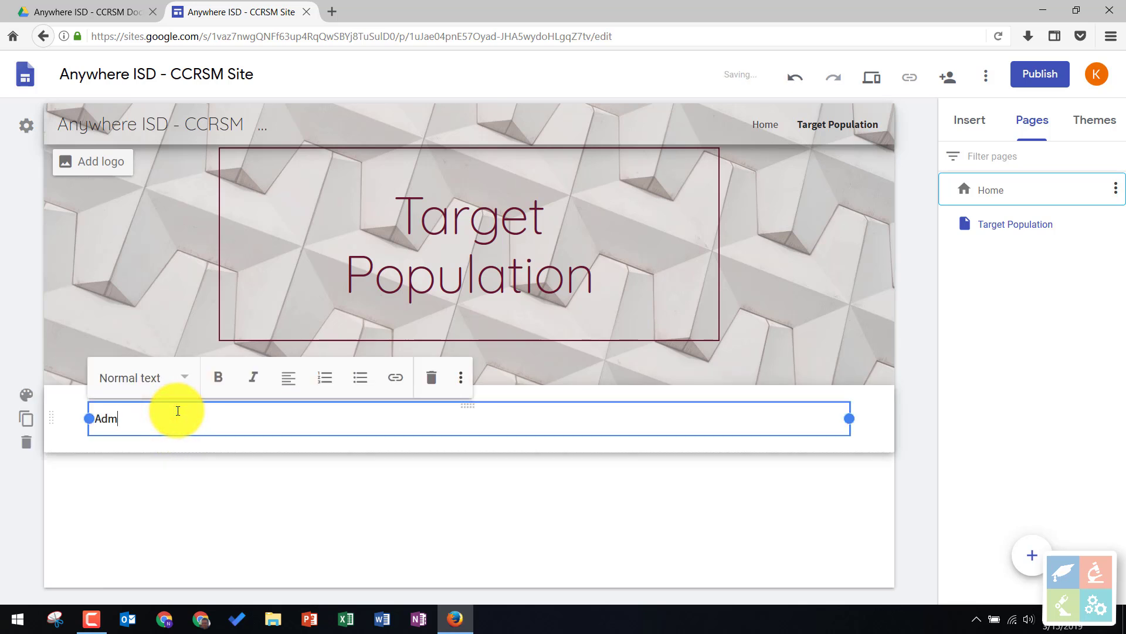
type("ission Policy and Enrollment Applications")
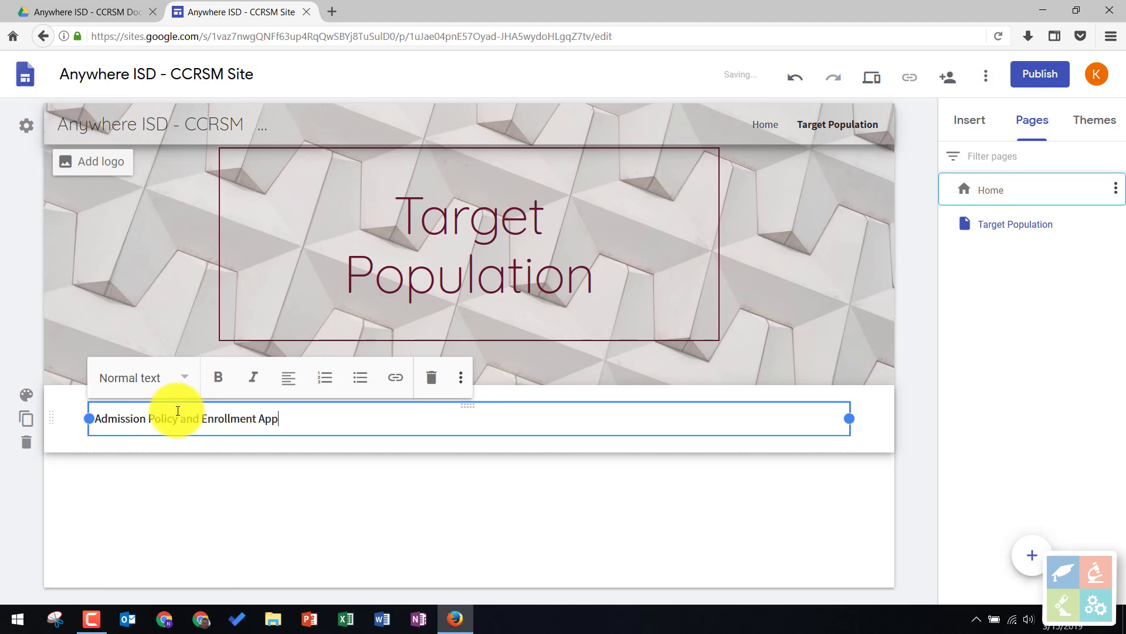
left_click(254, 520)
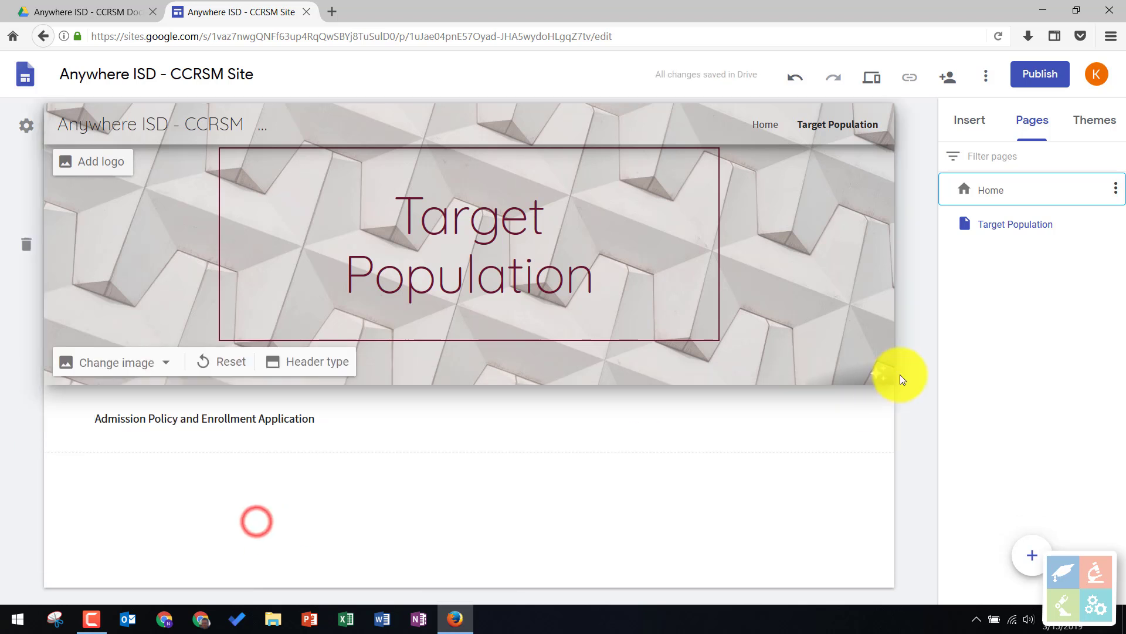
- Insert the Texas Education Agency NEWS PDF from Google Drive below the "Admission Policy and Enrollment Application" text
left_click(975, 127)
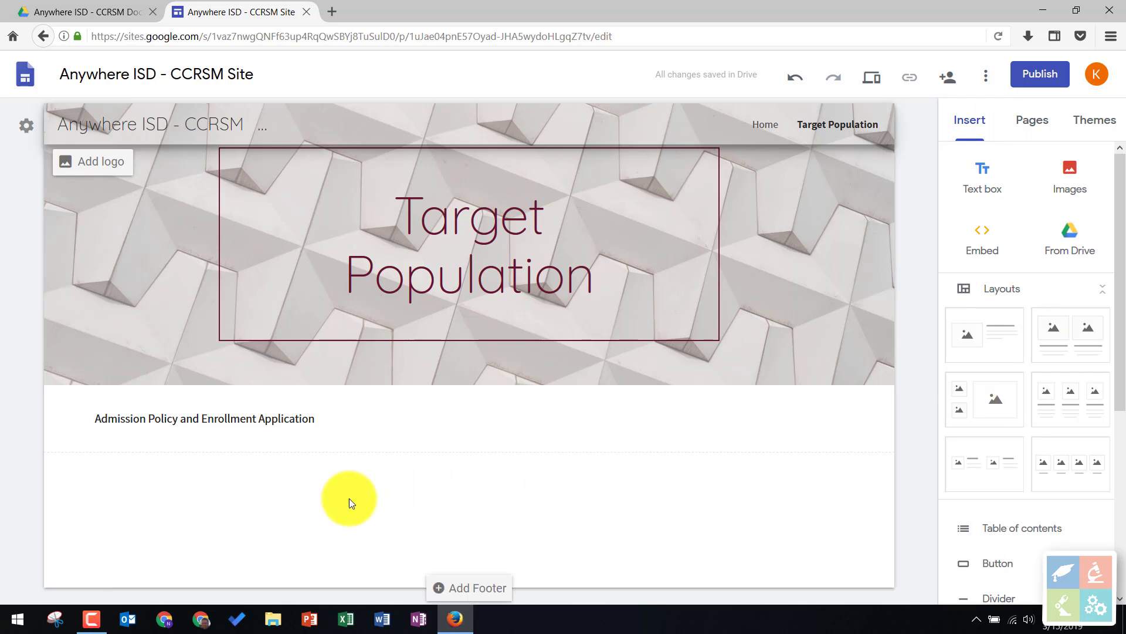
double_click(115, 490)
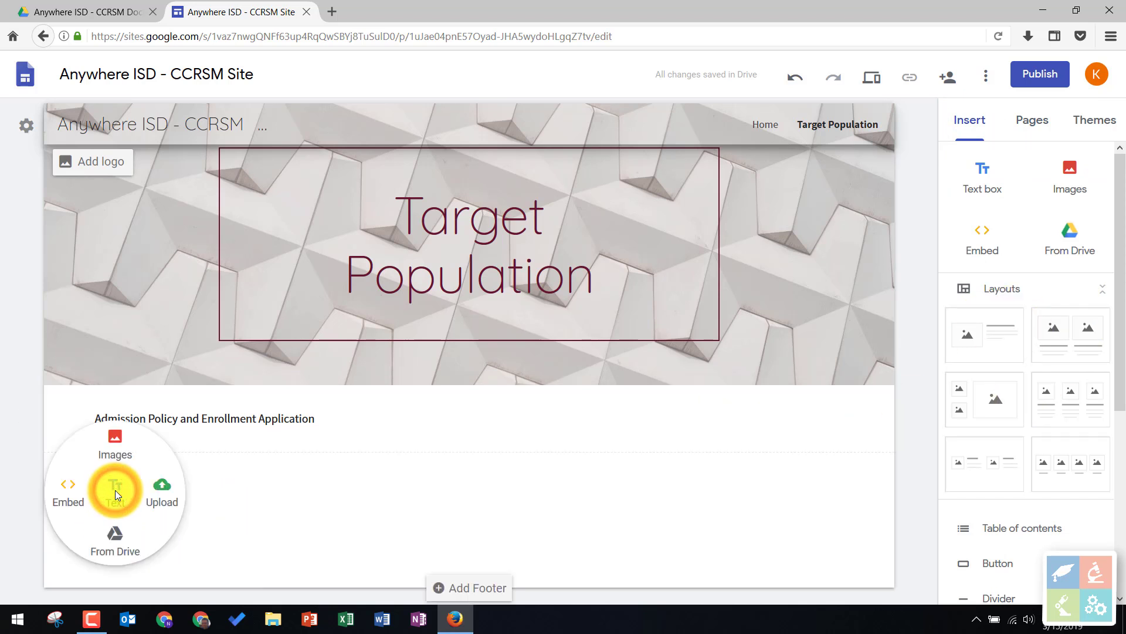
left_click(118, 545)
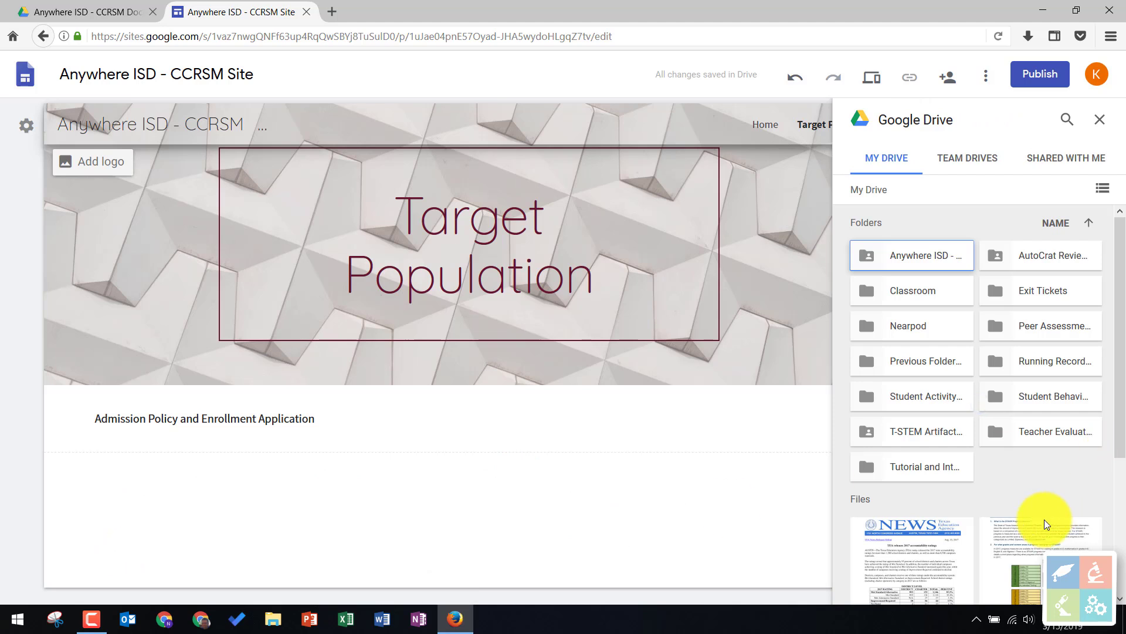
left_click(933, 563)
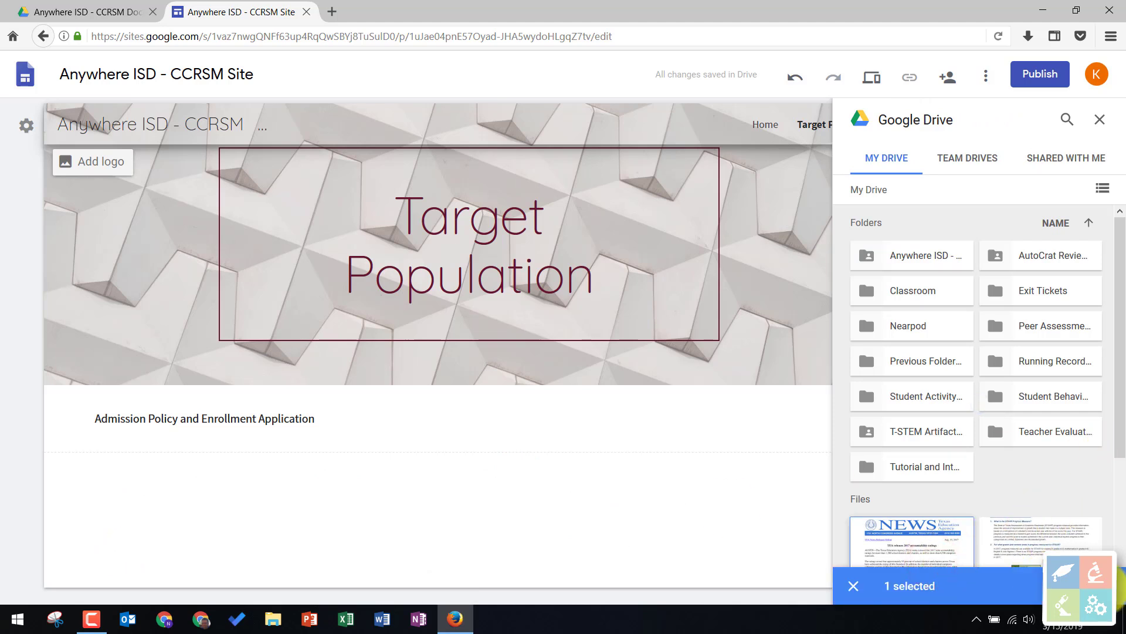
left_click(1086, 585)
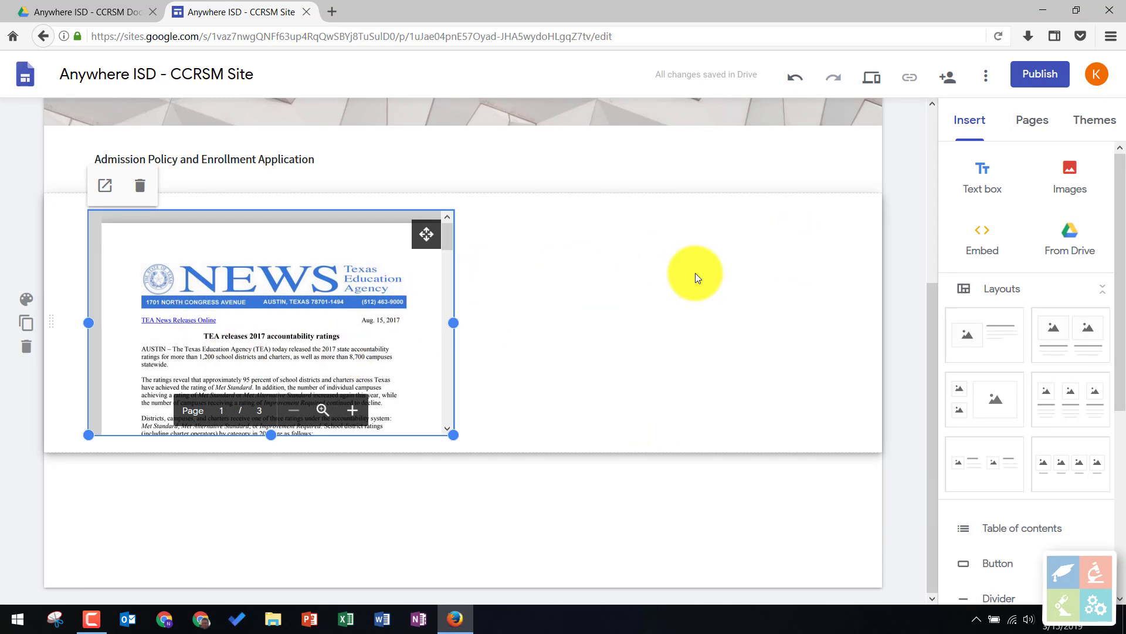
- Add a text box reading "Admission Policy" beside the embedded NEWS PDF
double_click(663, 265)
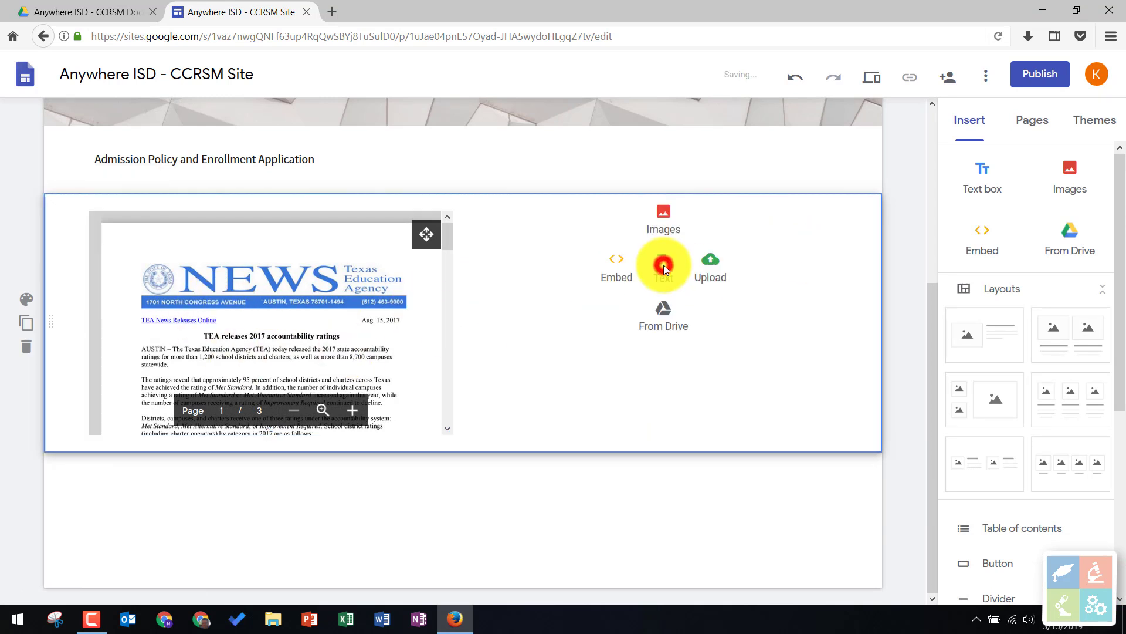
left_click(669, 274)
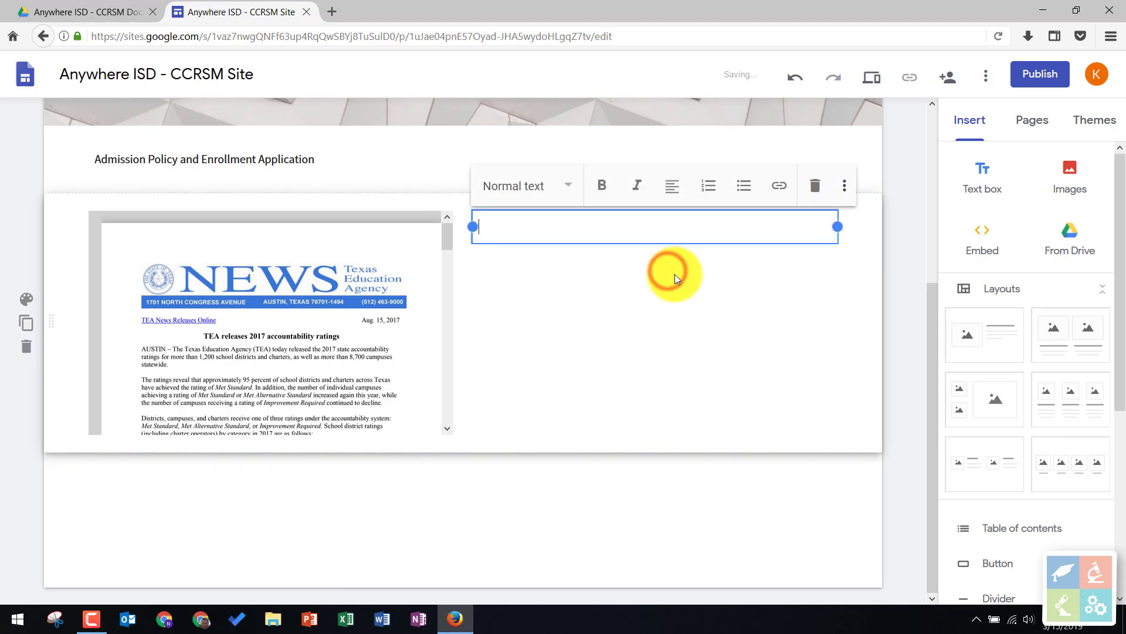
type("Admission Policy")
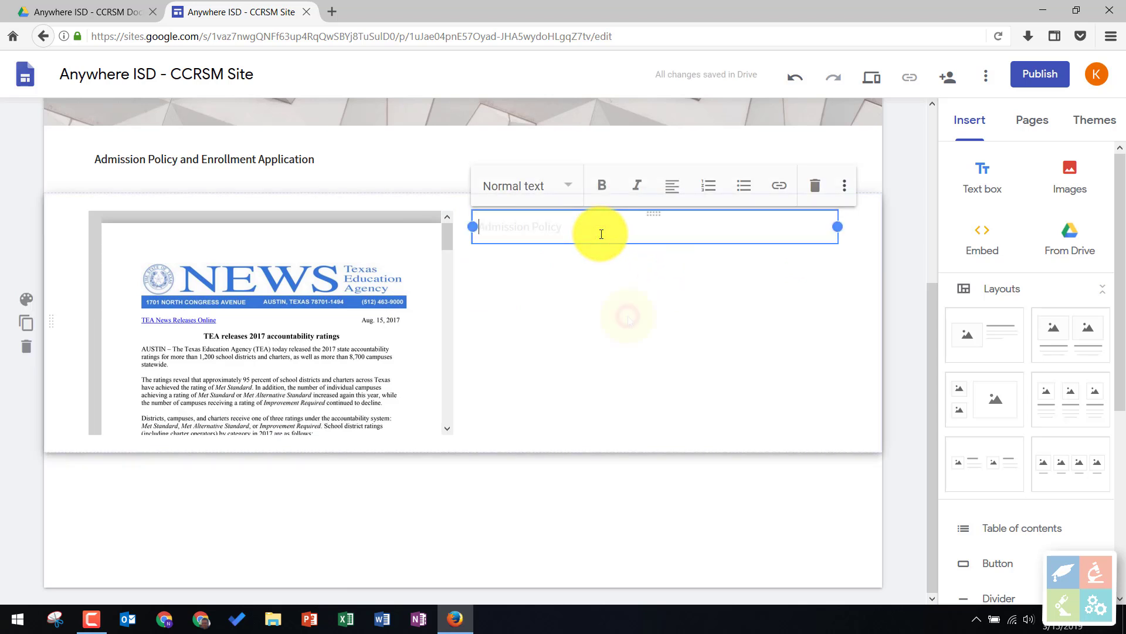
left_click(628, 315)
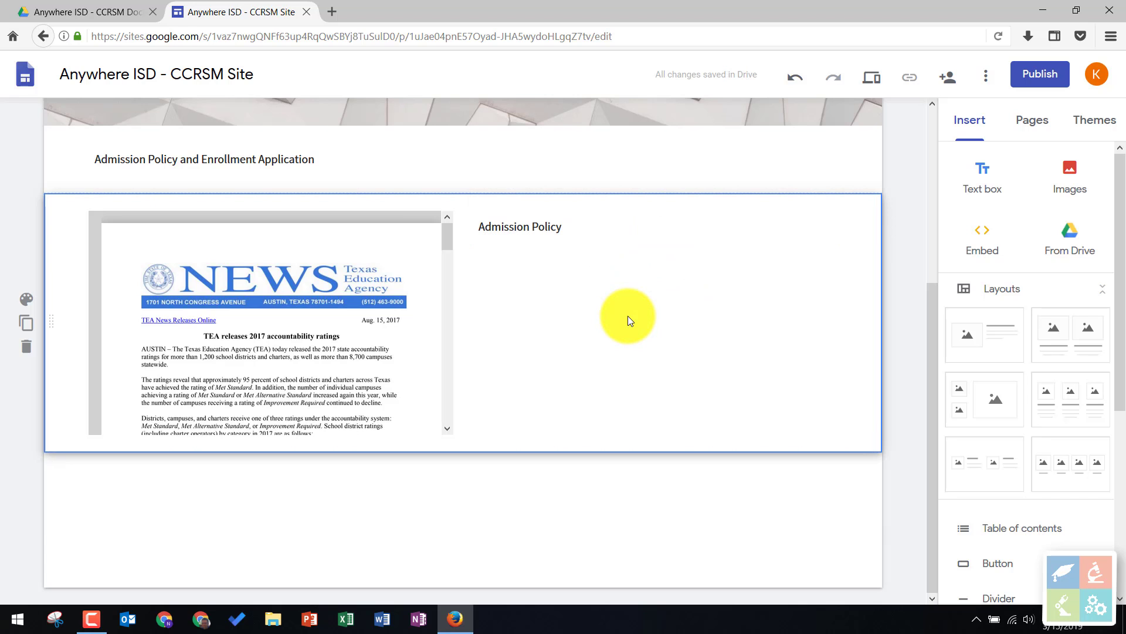
left_click(651, 489)
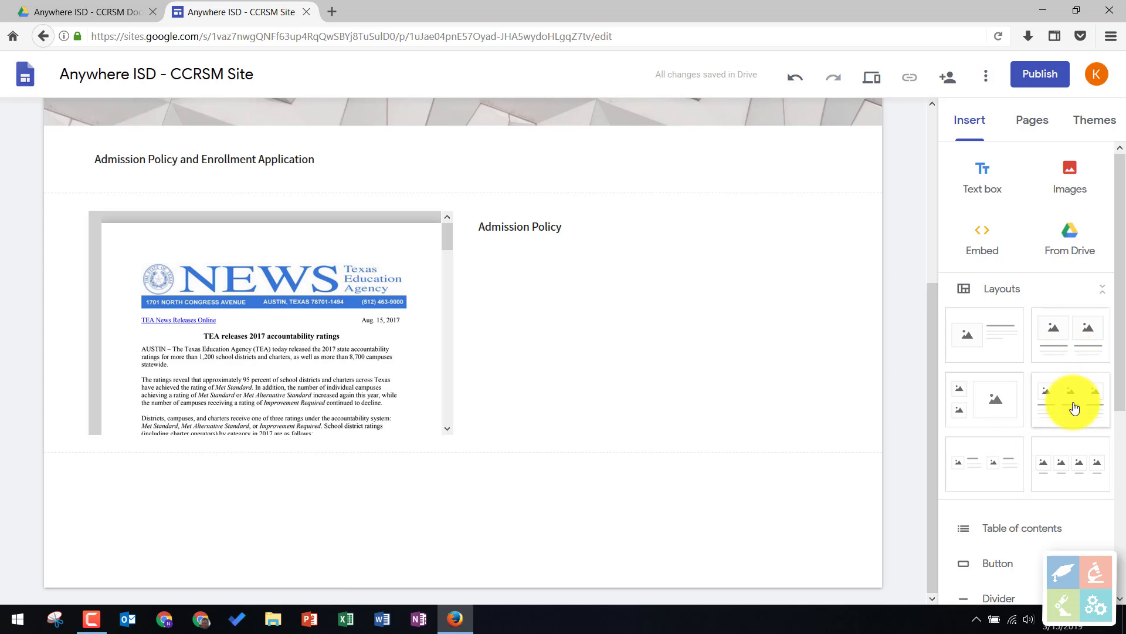
- Add a two-column image-and-text layout below the NEWS section and fill its first placeholder with the "New Performance" STAAR PDF from Google Drive
left_click_drag(1087, 344, 526, 499)
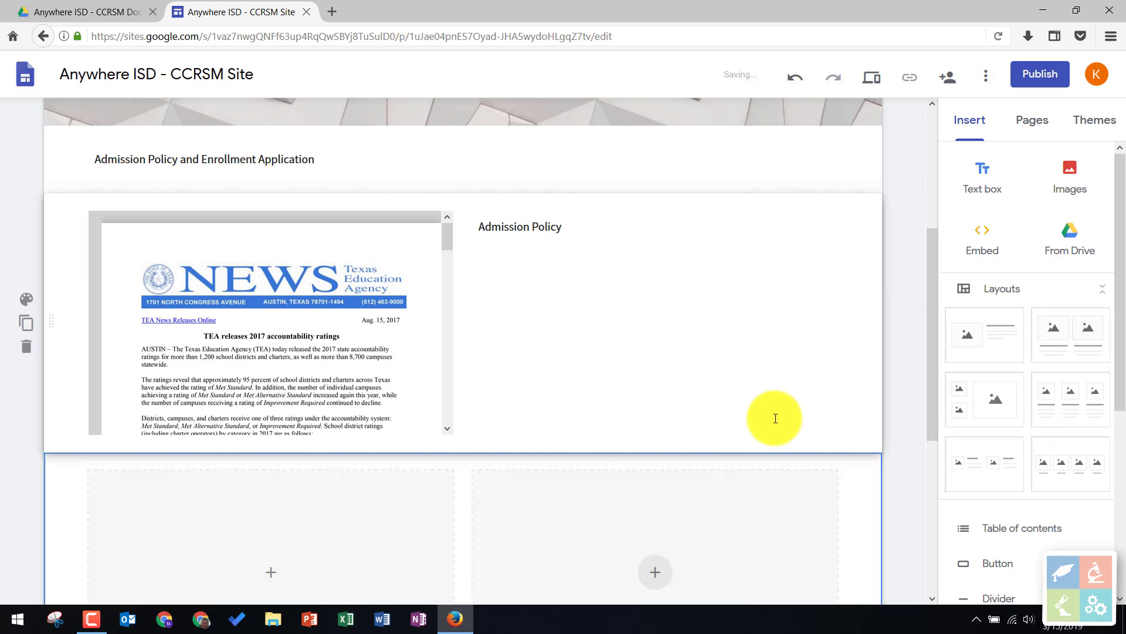
scroll(775, 417, "down", 5)
left_click(277, 247)
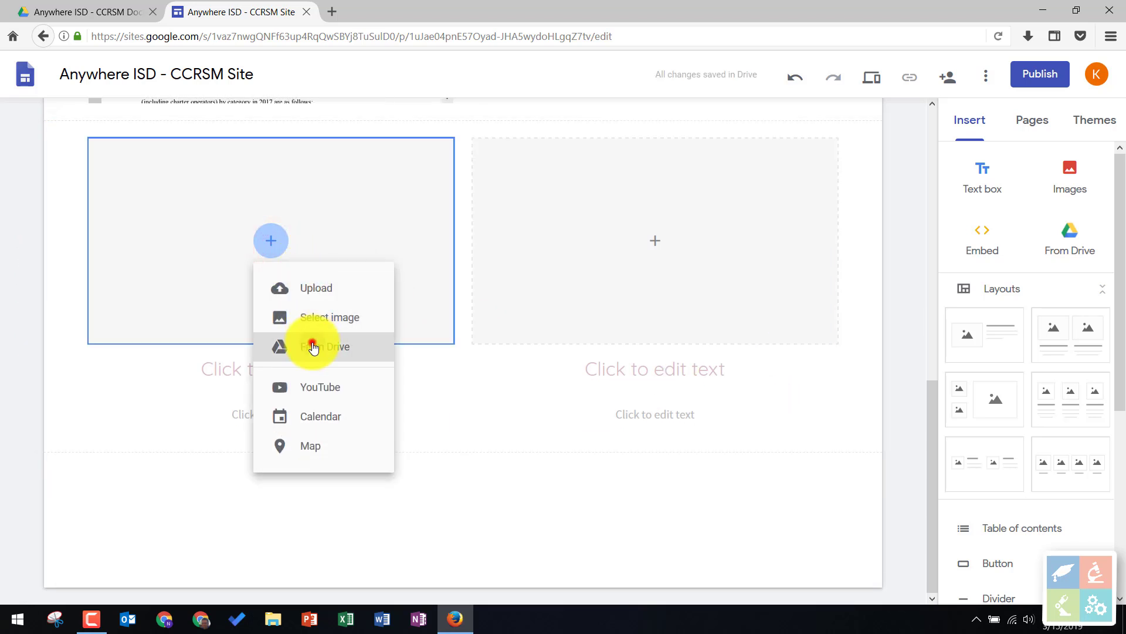
left_click(314, 347)
scroll(1056, 411, "down", 3)
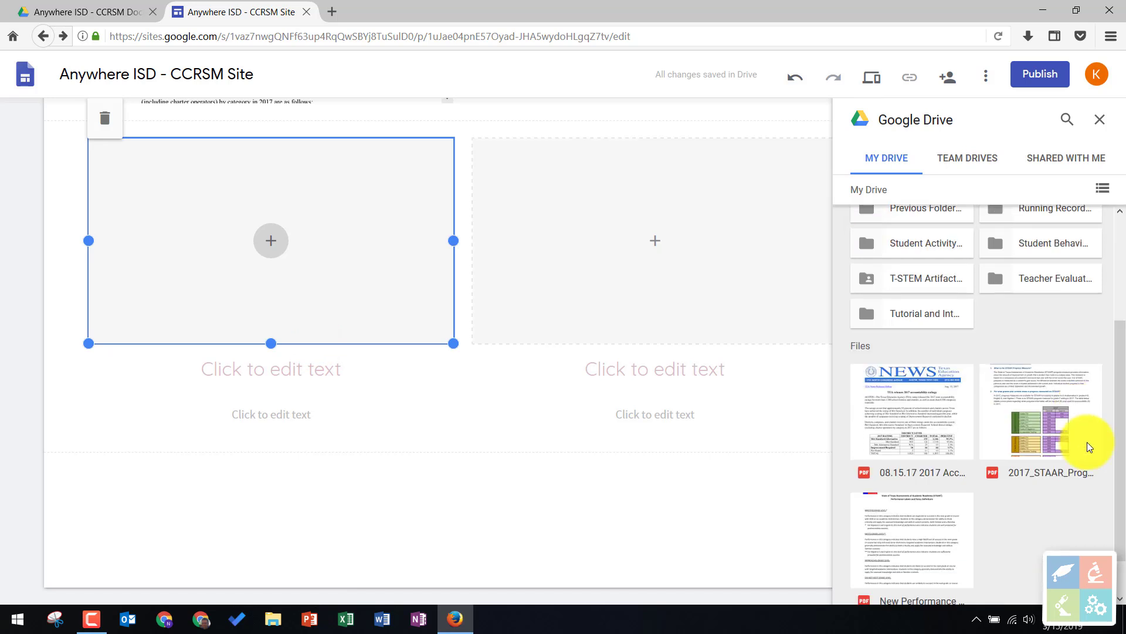
scroll(1086, 446, "down", 1)
double_click(946, 496)
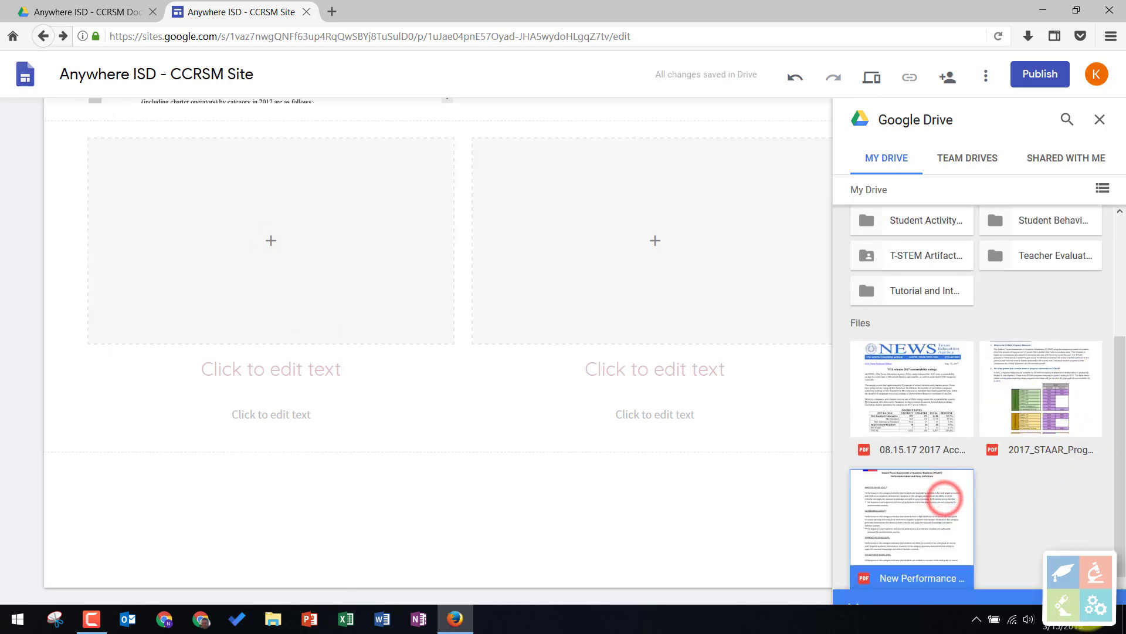
- Enter the heading "Add some text here" and the body text "Description" beneath the embedded STAAR PDF
left_click(364, 377)
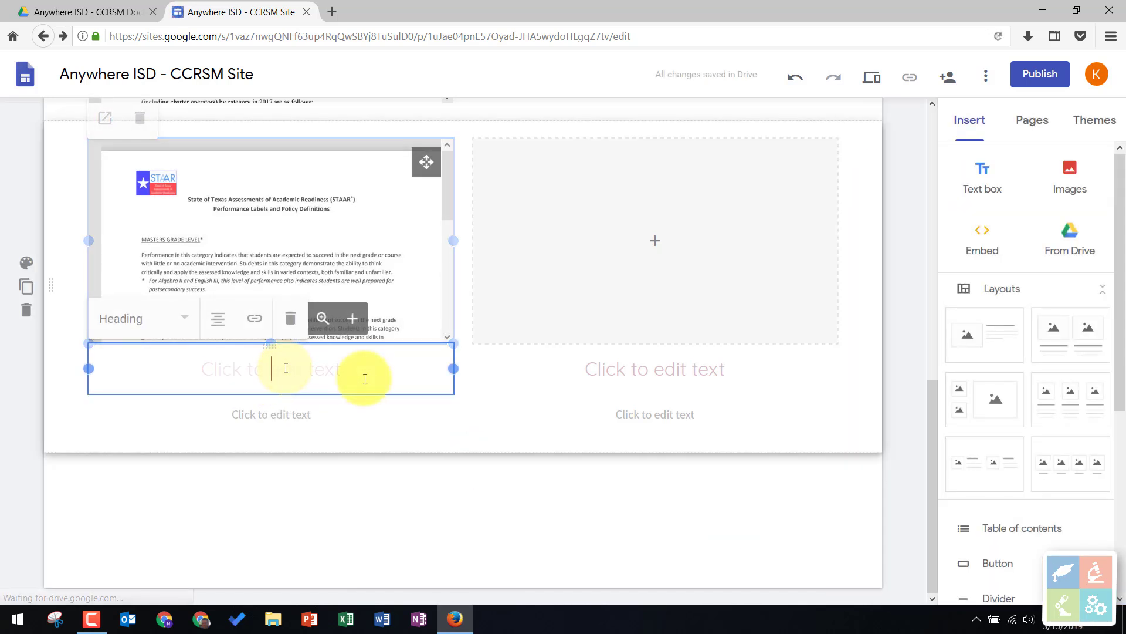
type("Add some text here")
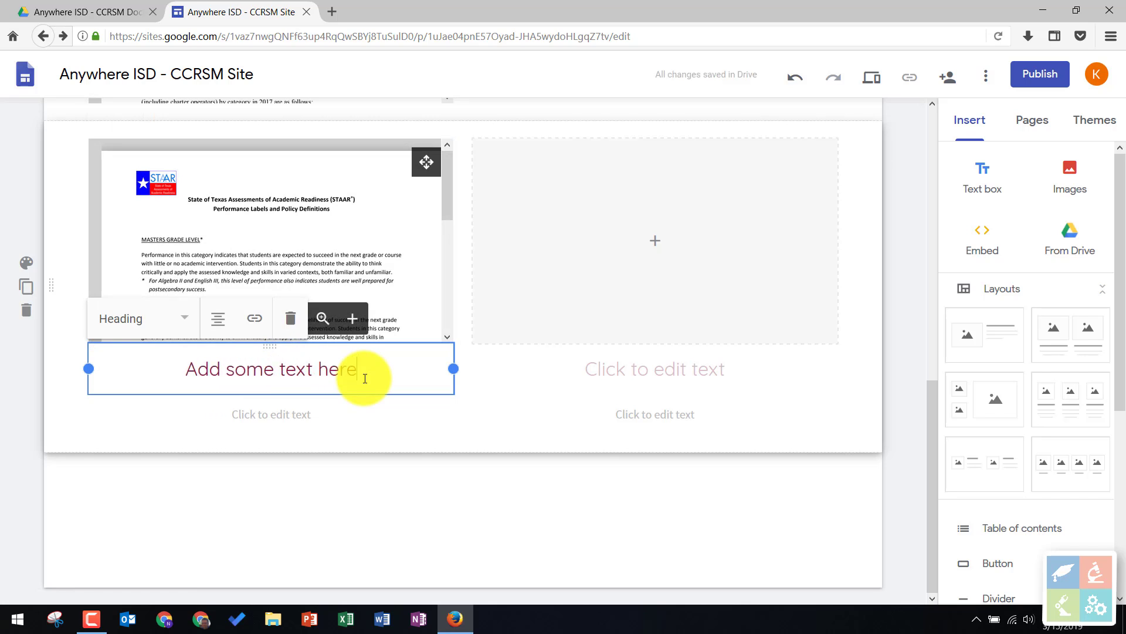
left_click(275, 415)
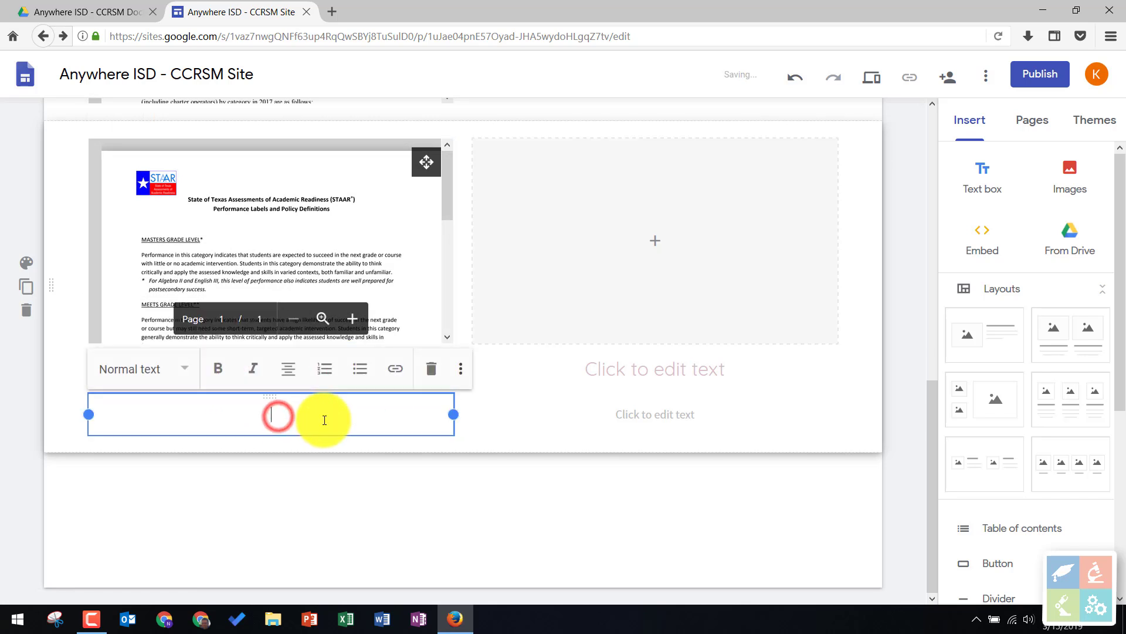
type("Description")
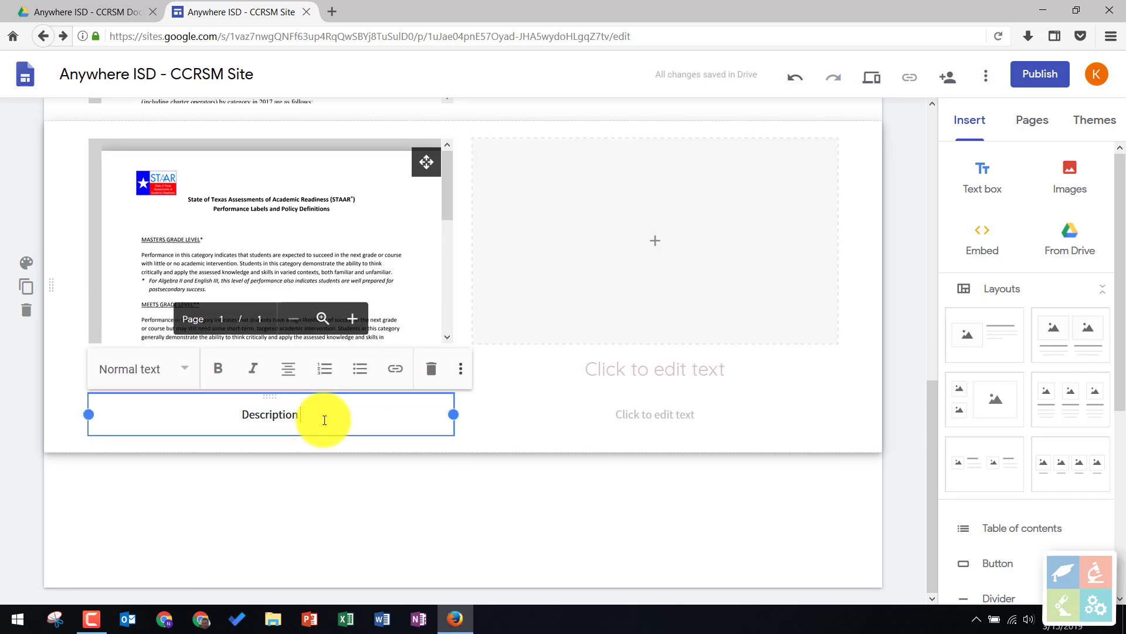
left_click(356, 494)
- Duplicate the Target Population page and name the copy "Partnership Agreement"
scroll(650, 463, "up", 9)
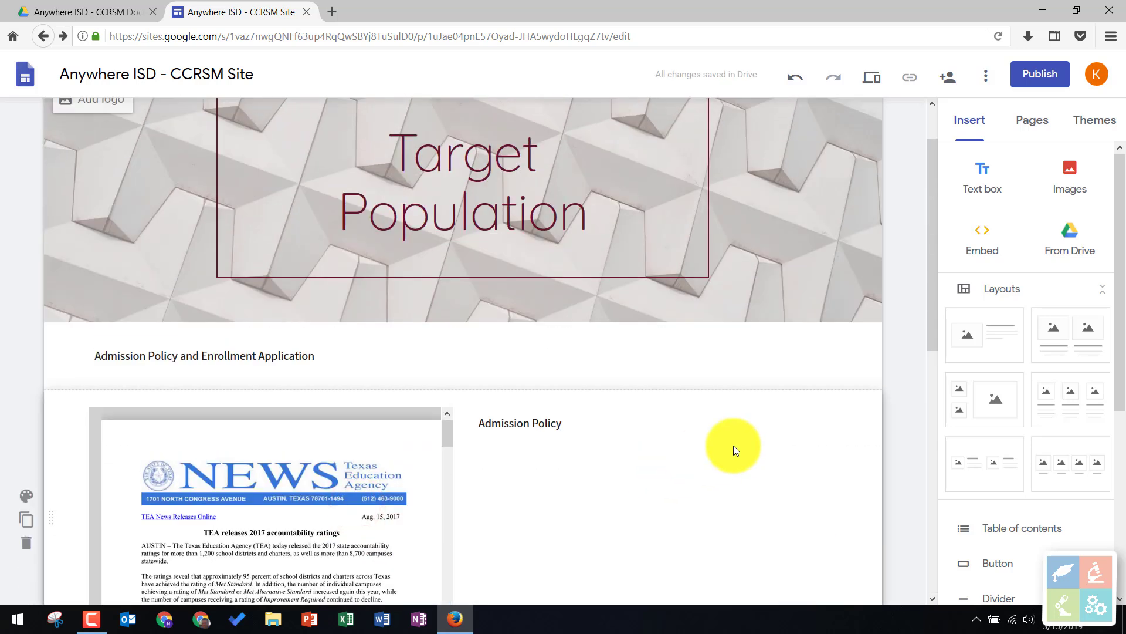
scroll(701, 353, "up", 1)
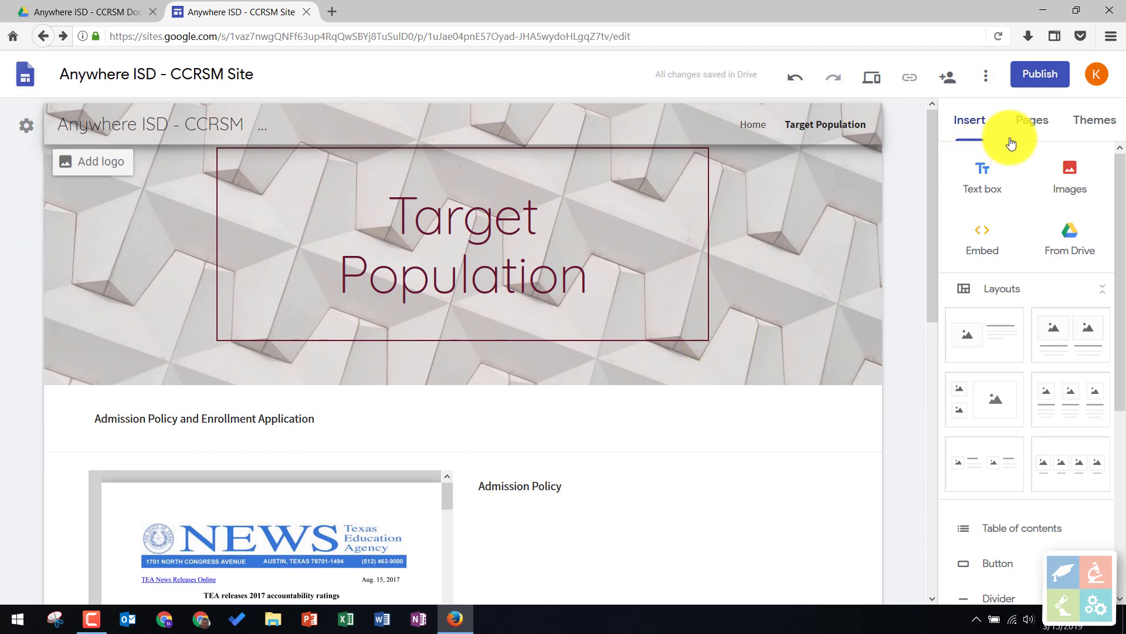
left_click(1036, 128)
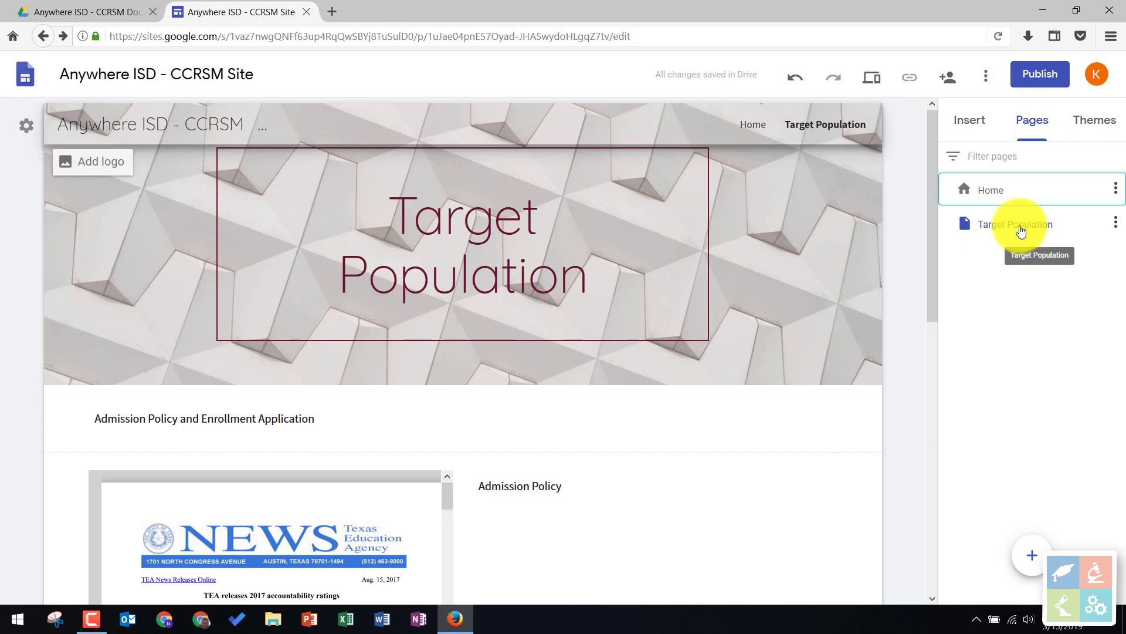
left_click(1115, 229)
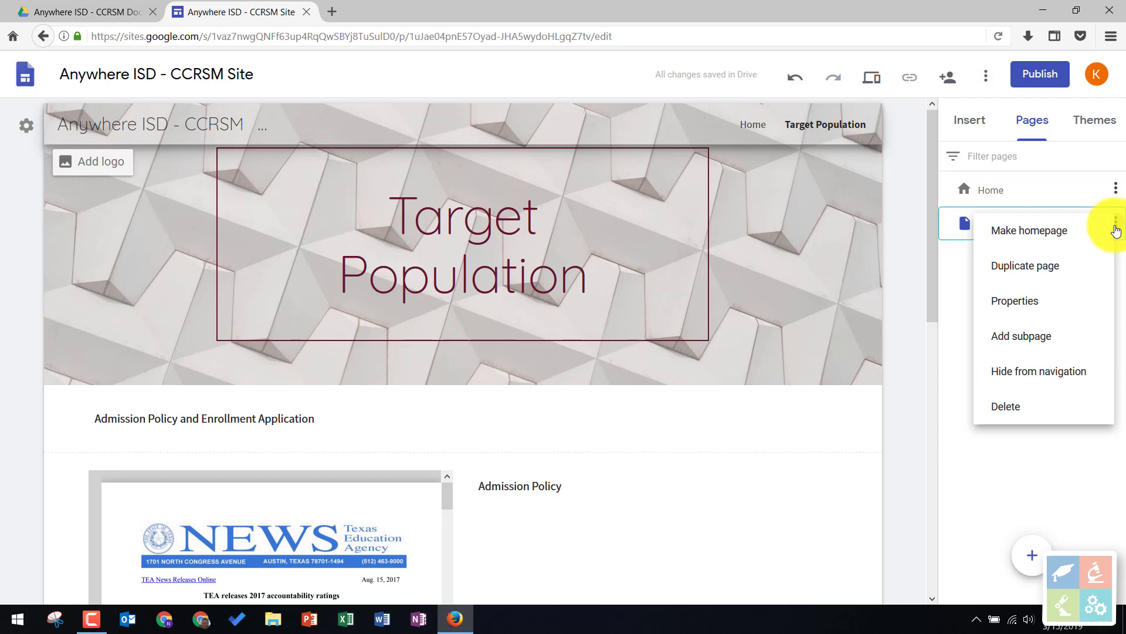
left_click(1053, 274)
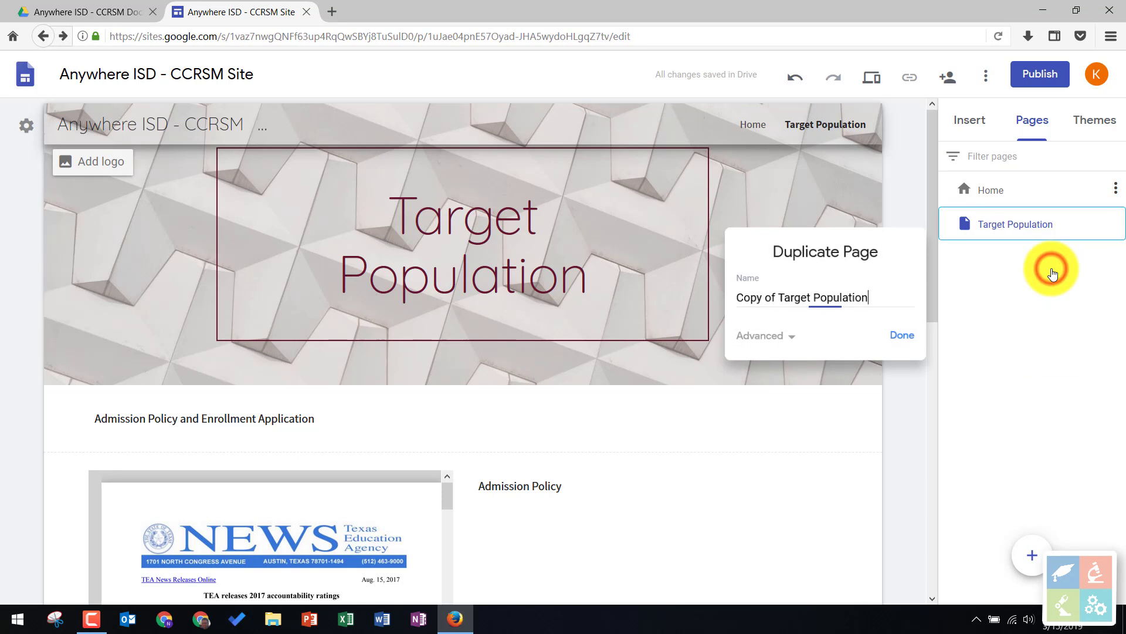
left_click_drag(877, 296, 706, 333)
type("Partnership Ag")
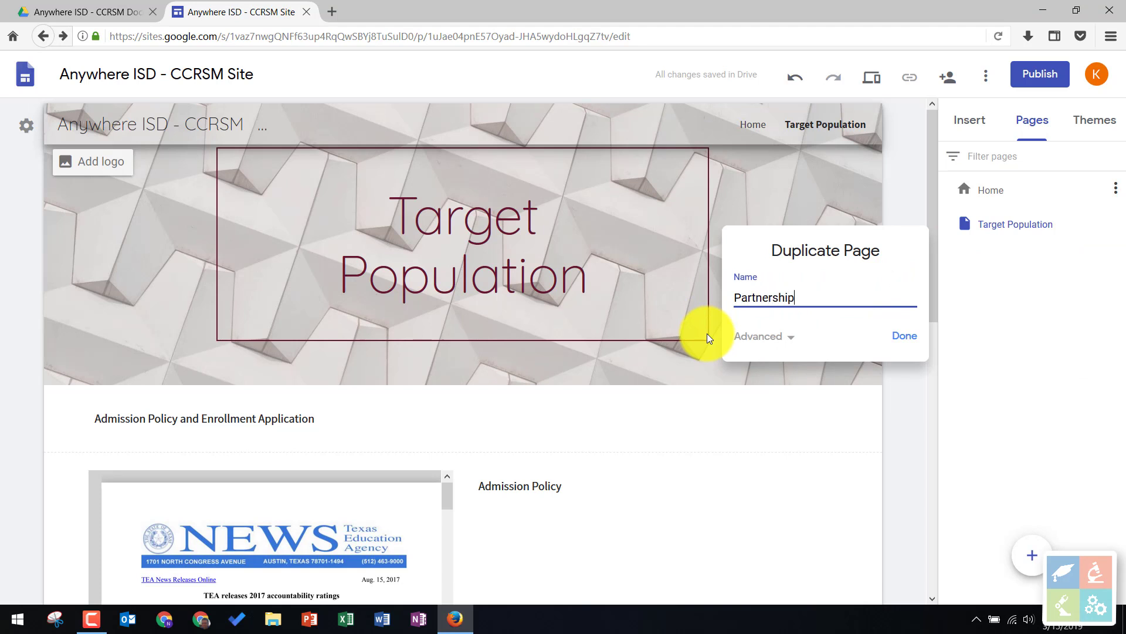
type("ent")
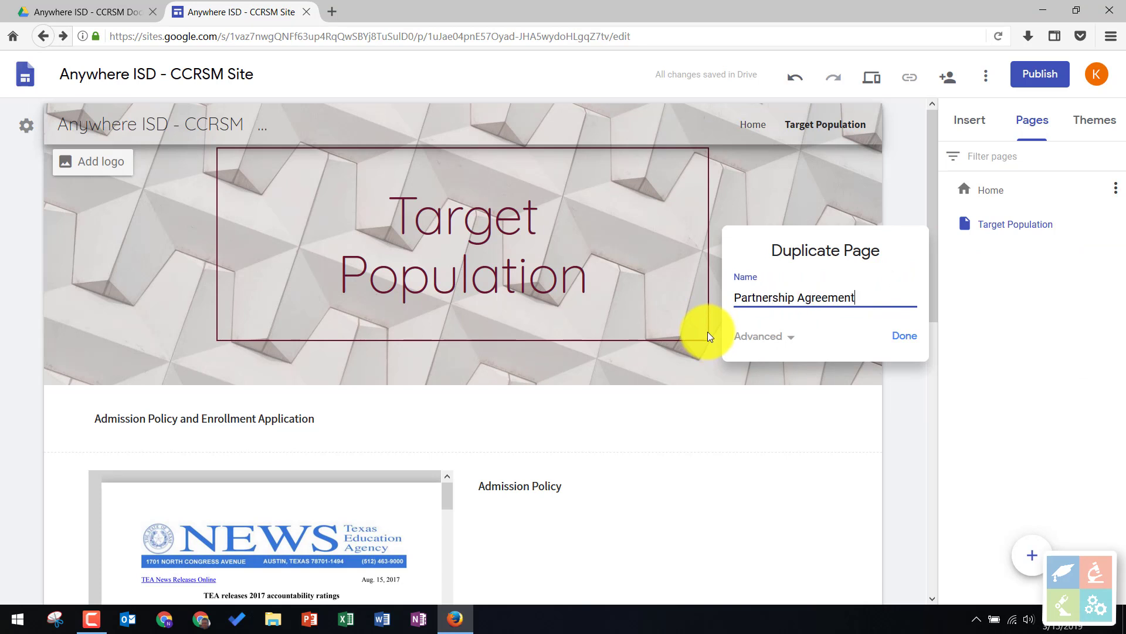
left_click(905, 339)
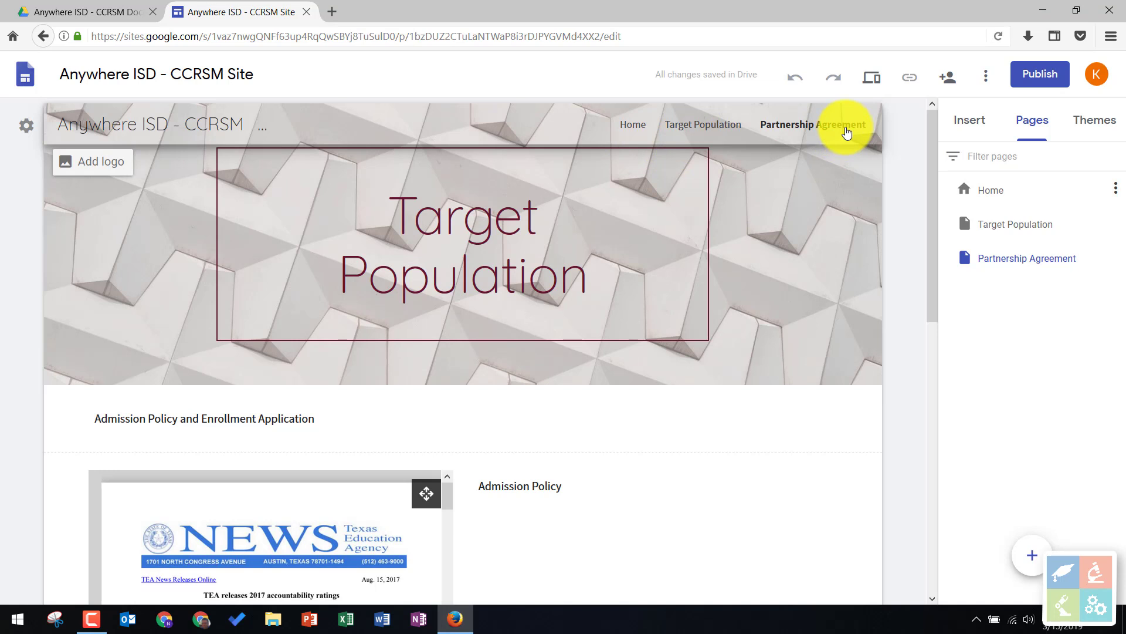
- Replace the header title on the duplicated page with "Partnership Agreement"
left_click(440, 196)
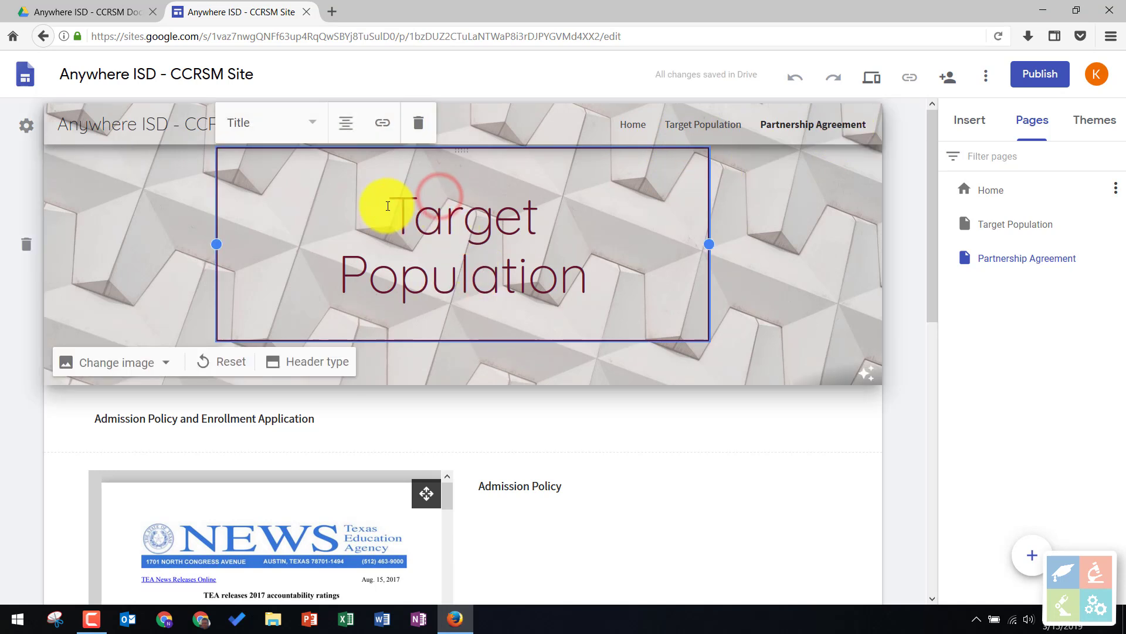
left_click_drag(387, 206, 591, 262)
type("Par")
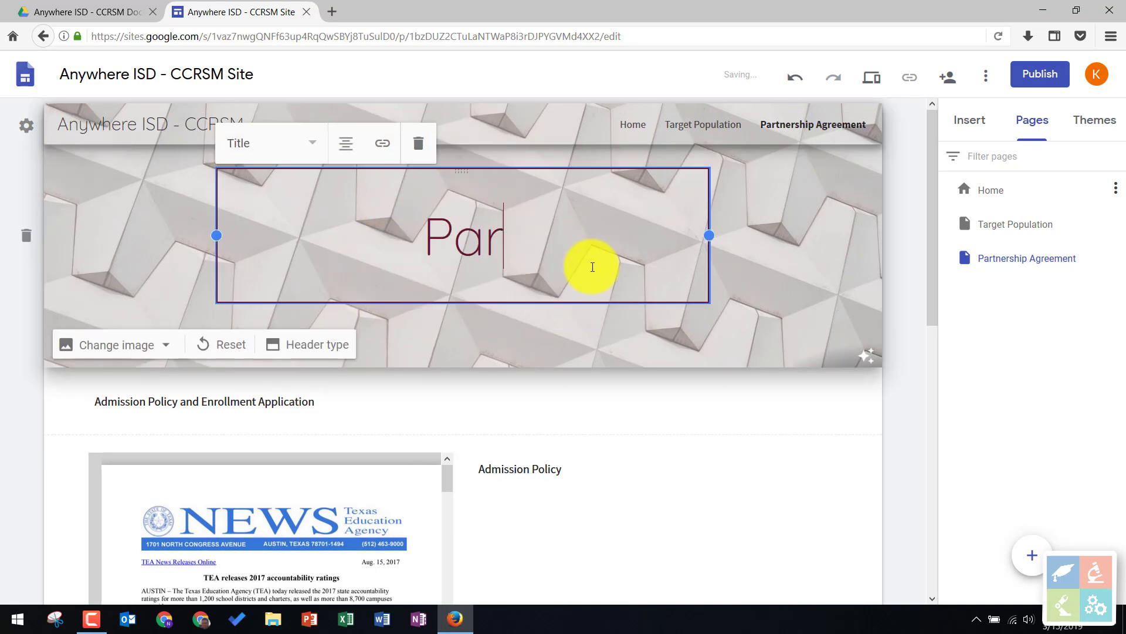
type("tnership Agreement")
- Delete the section holding the STAAR PDF from the Partnership Agreement page
scroll(593, 267, "down", 3)
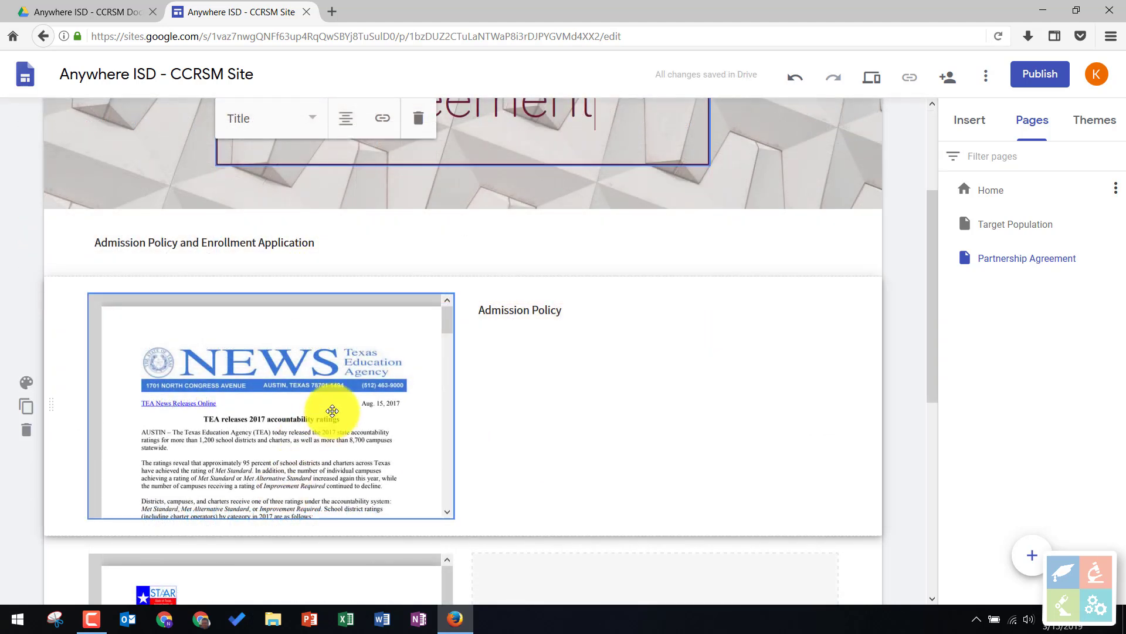
scroll(332, 410, "down", 5)
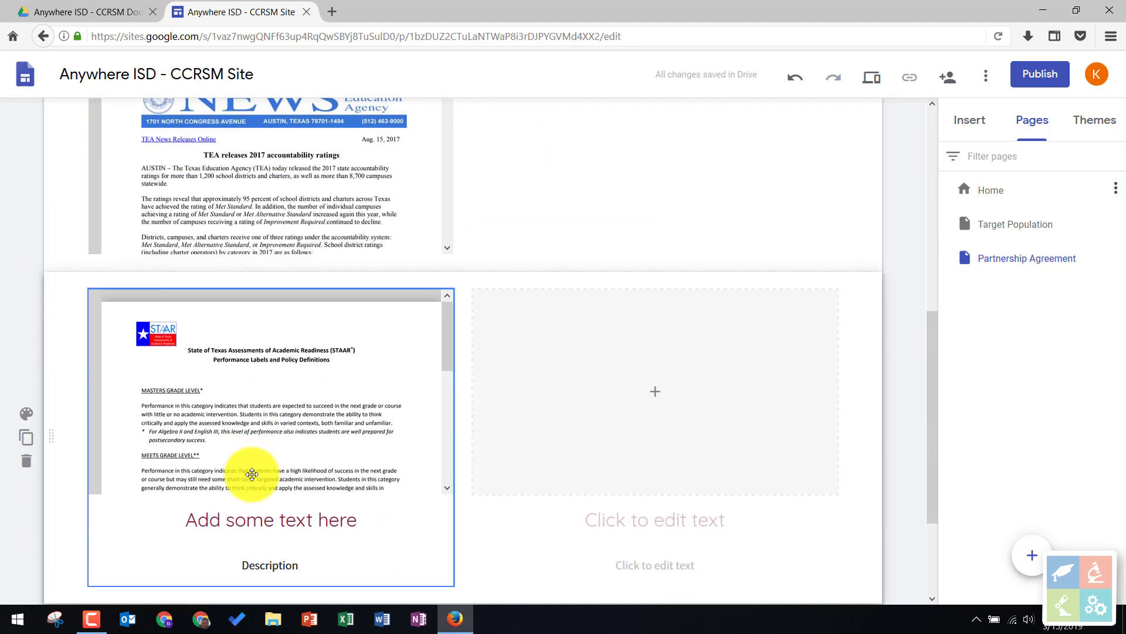
left_click(29, 467)
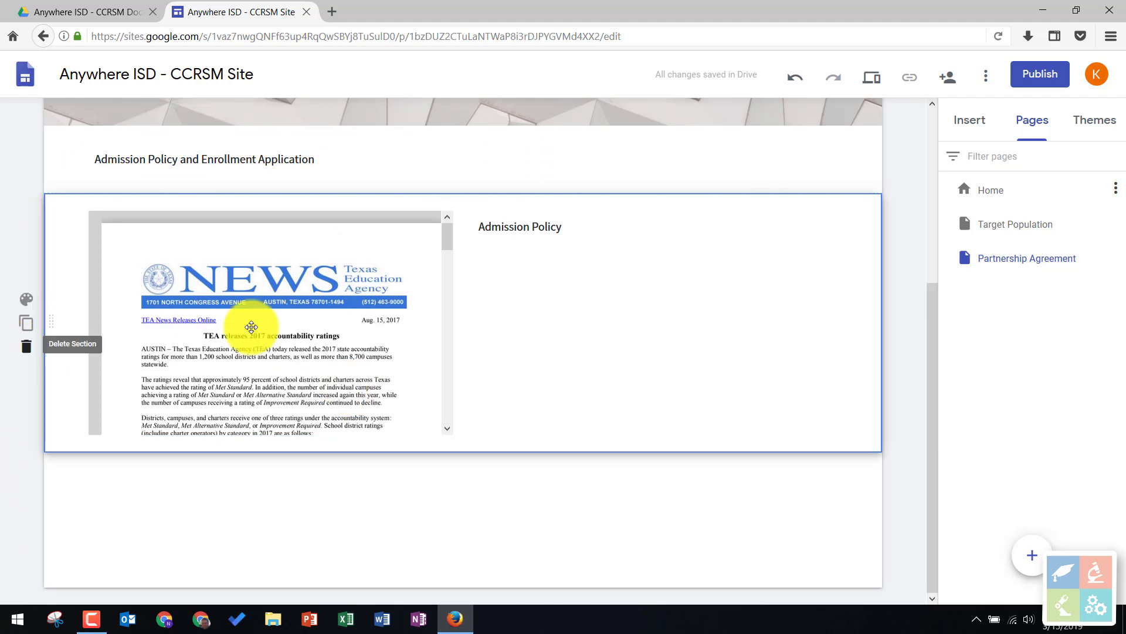
- Remove the embedded NEWS PDF and the "Admission Policy" text box beside it from the Partnership Agreement page
scroll(251, 321, "up", 3)
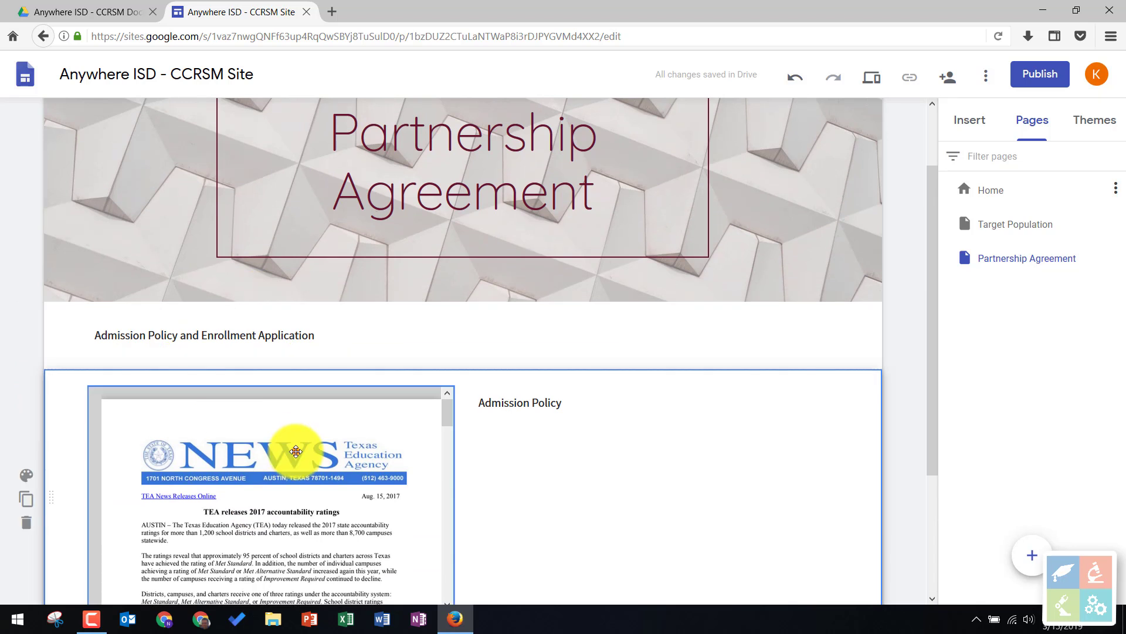
left_click(295, 450)
left_click(139, 360)
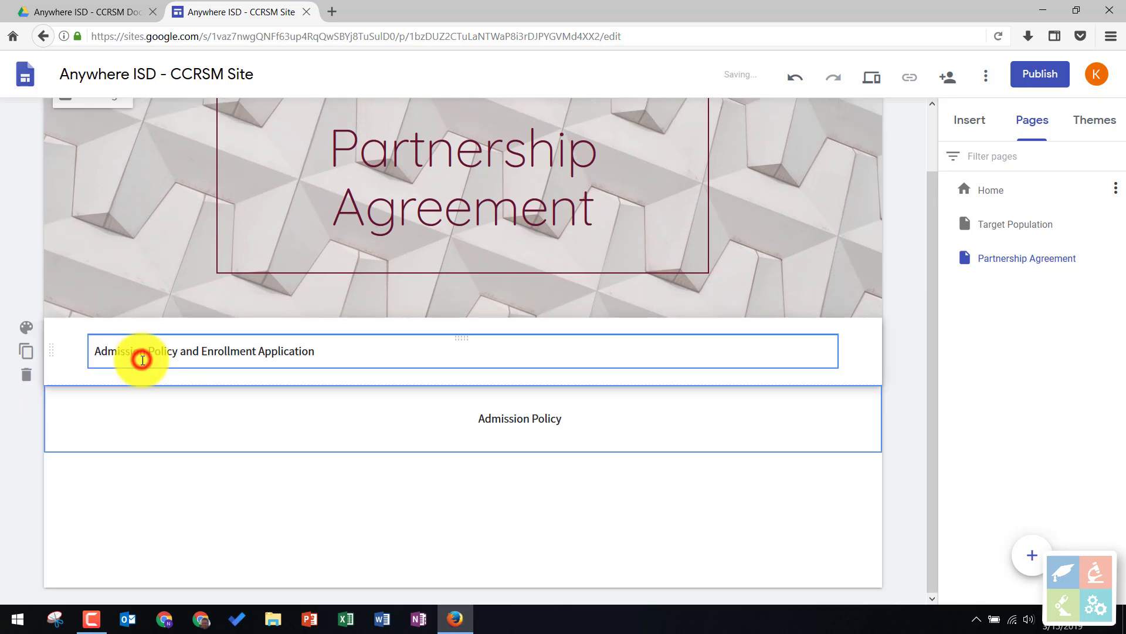
left_click(544, 416)
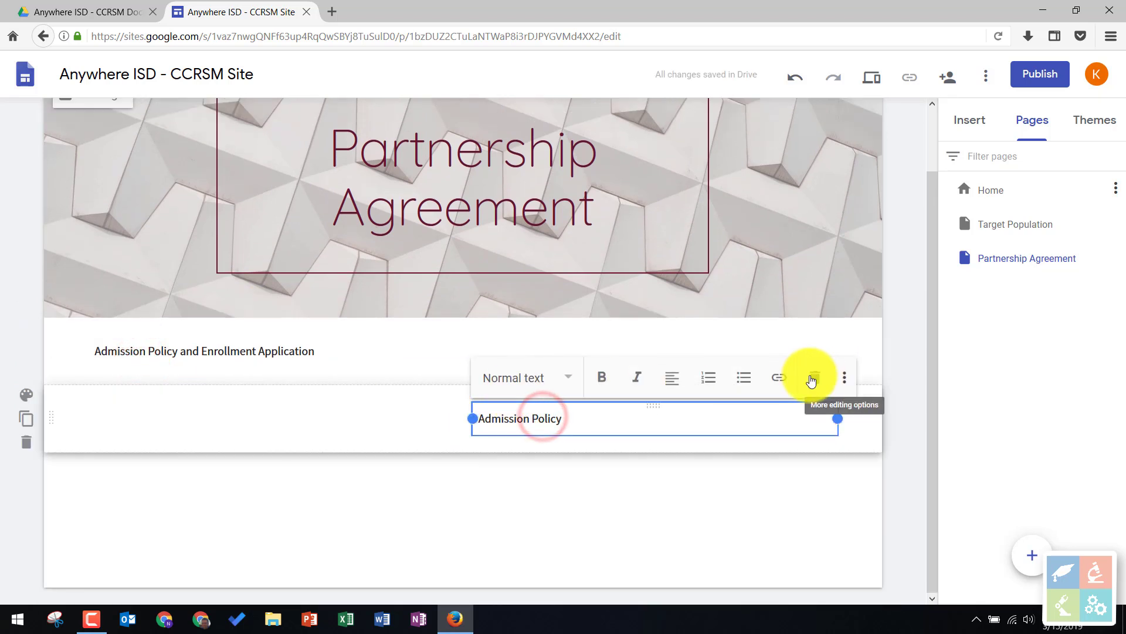
left_click(813, 377)
- Add a layout with a single image placeholder and side text below "Admission Policy and Enrollment Application"
left_click(967, 121)
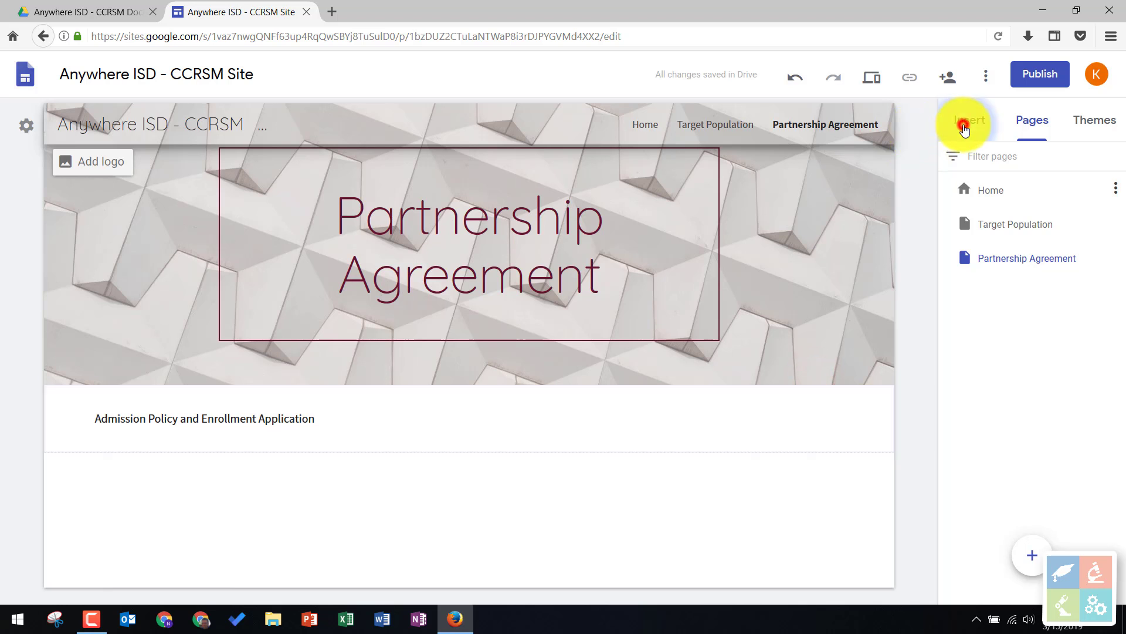
left_click_drag(1010, 335, 431, 491)
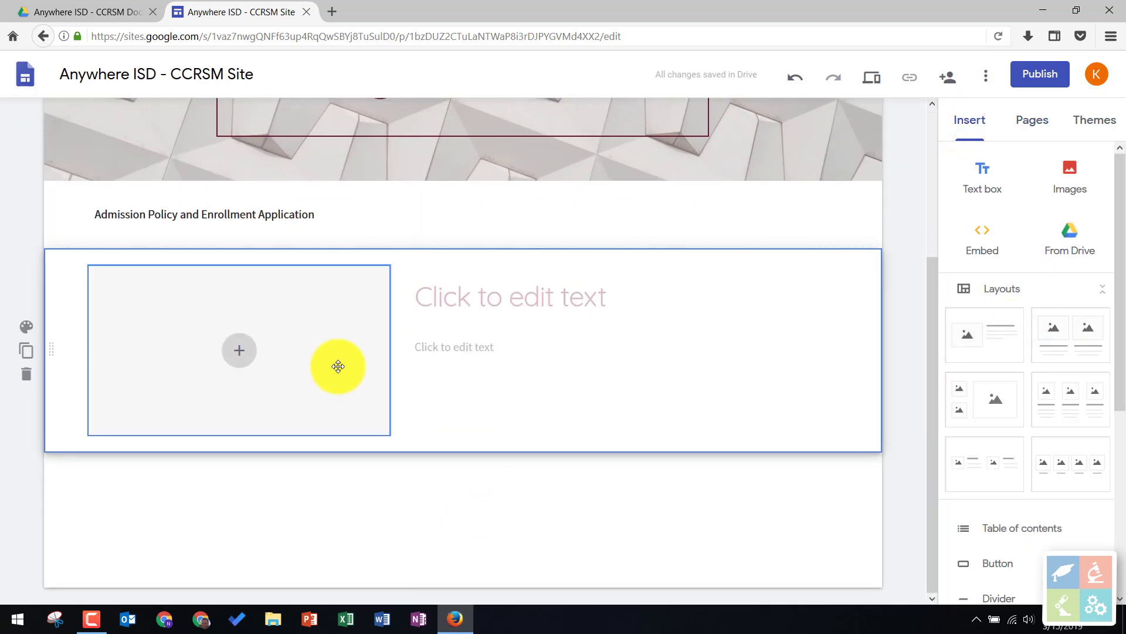
scroll(440, 468, "up", 2)
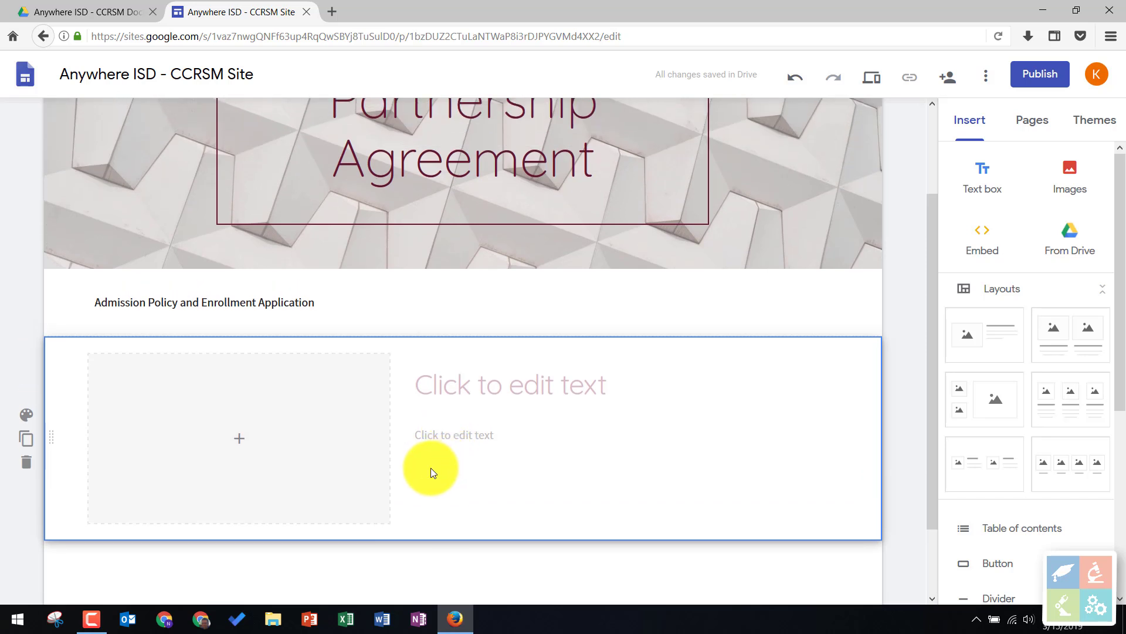
scroll(430, 467, "up", 2)
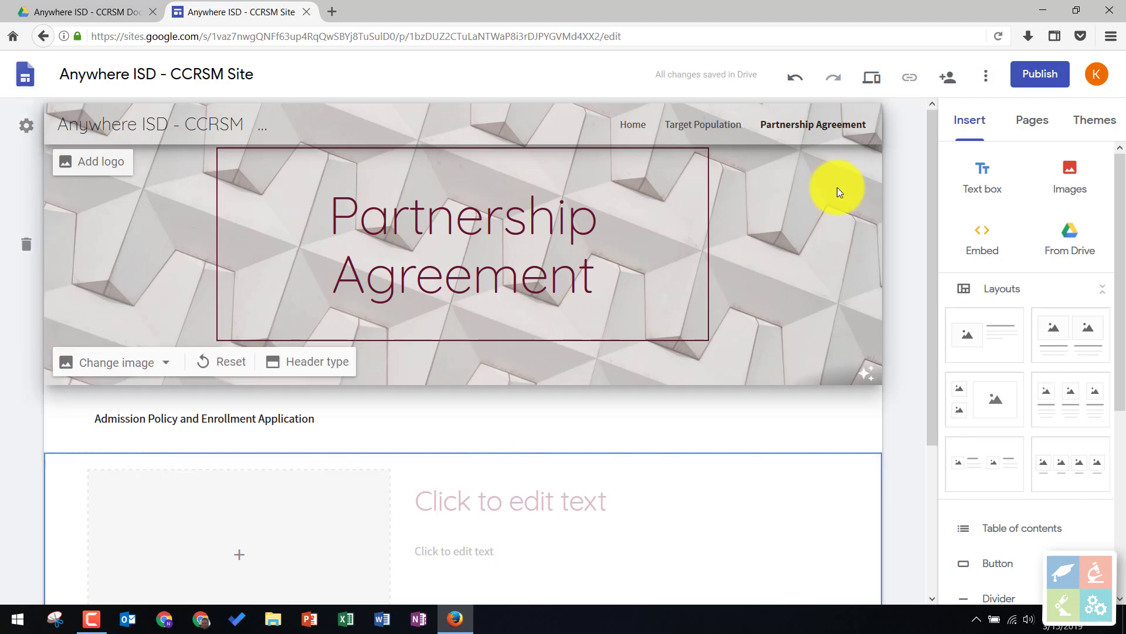
left_click(1016, 130)
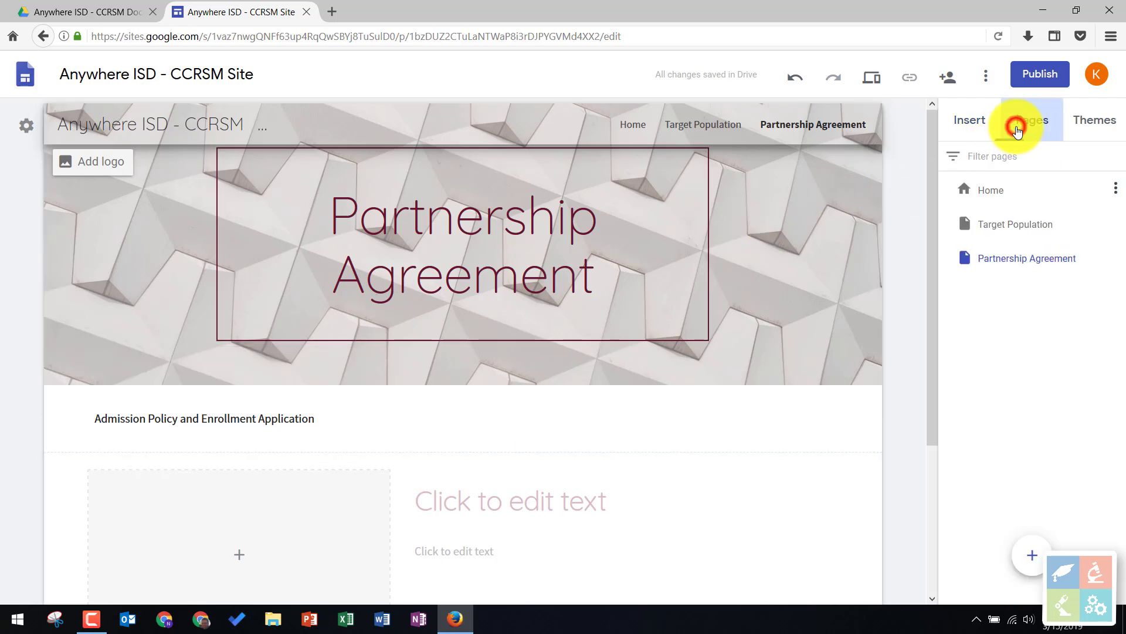
left_click(1116, 258)
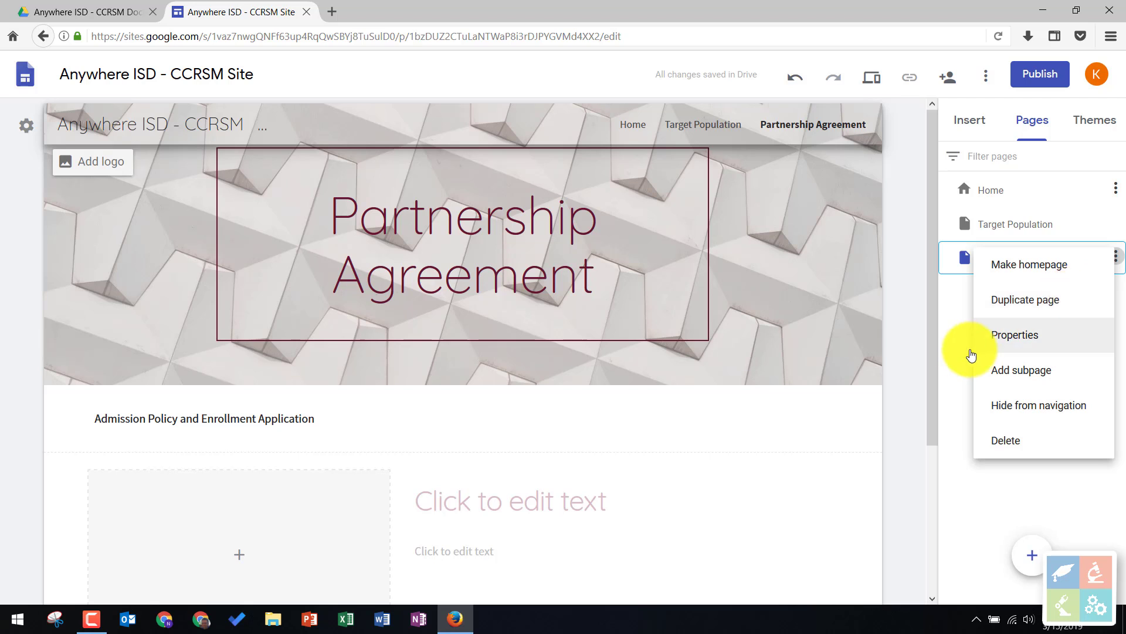
left_click(906, 326)
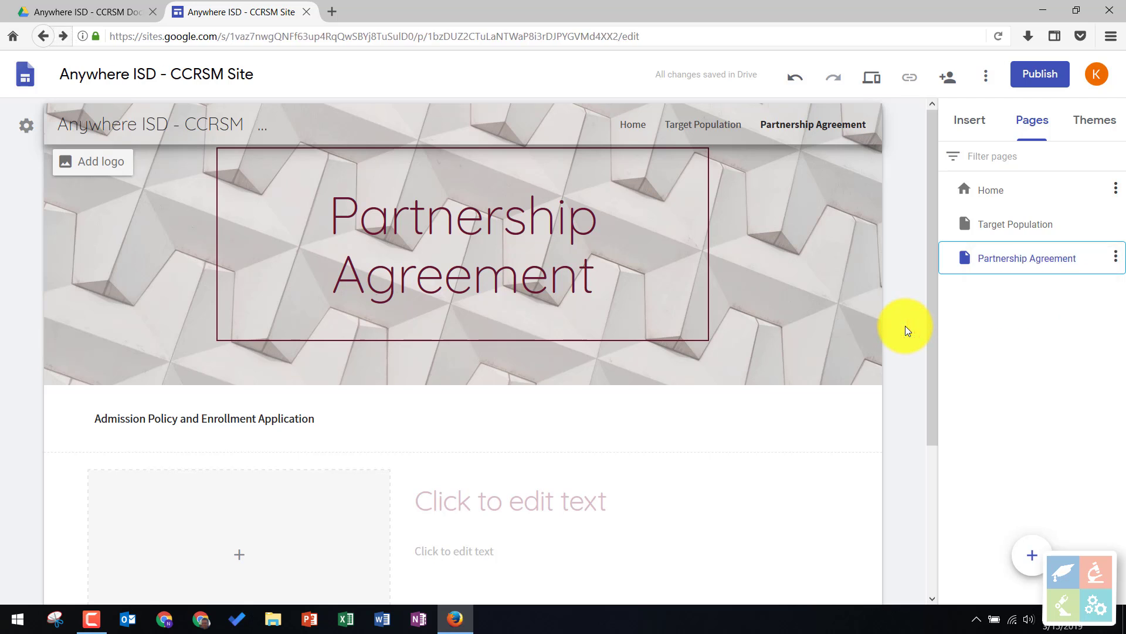
- Preview the site and go through its Home and Target Population pages
left_click(872, 82)
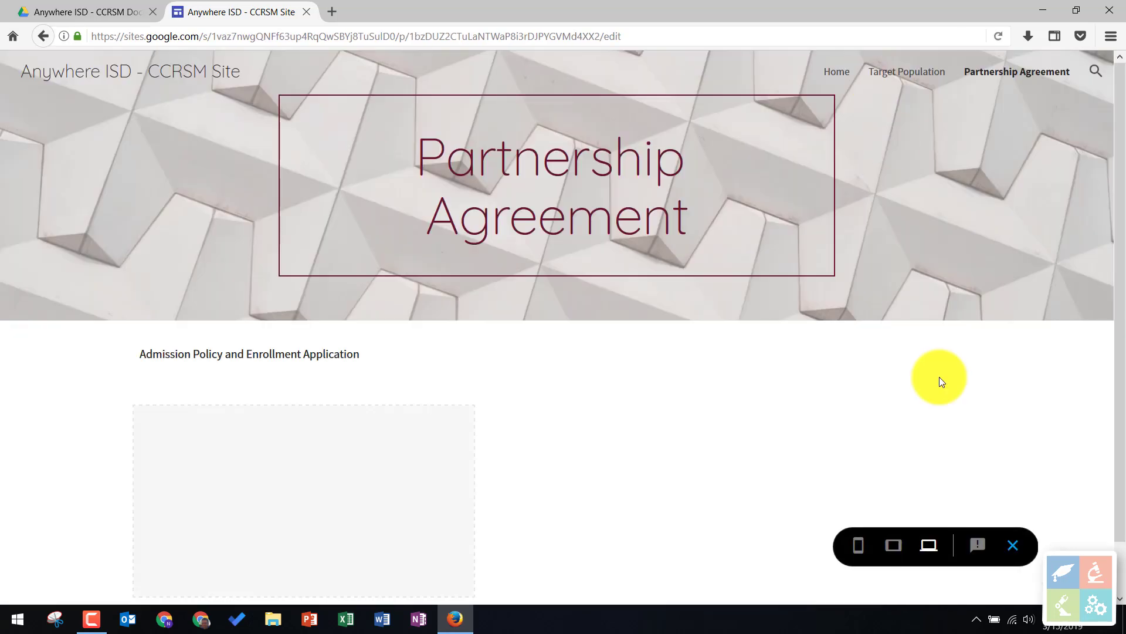
left_click(841, 75)
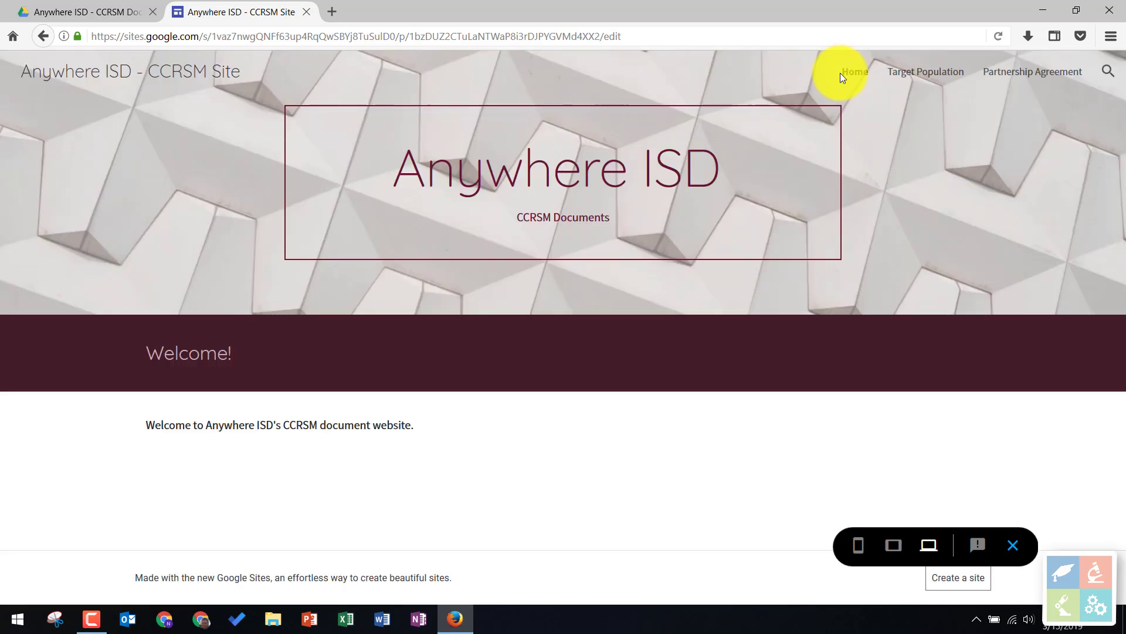
left_click(922, 70)
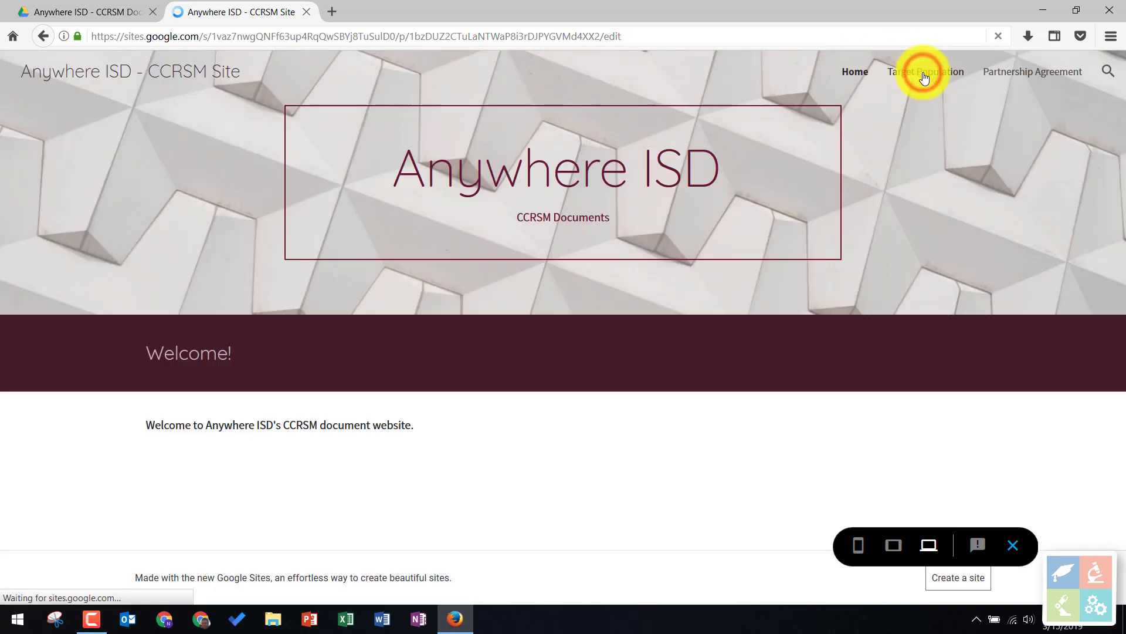